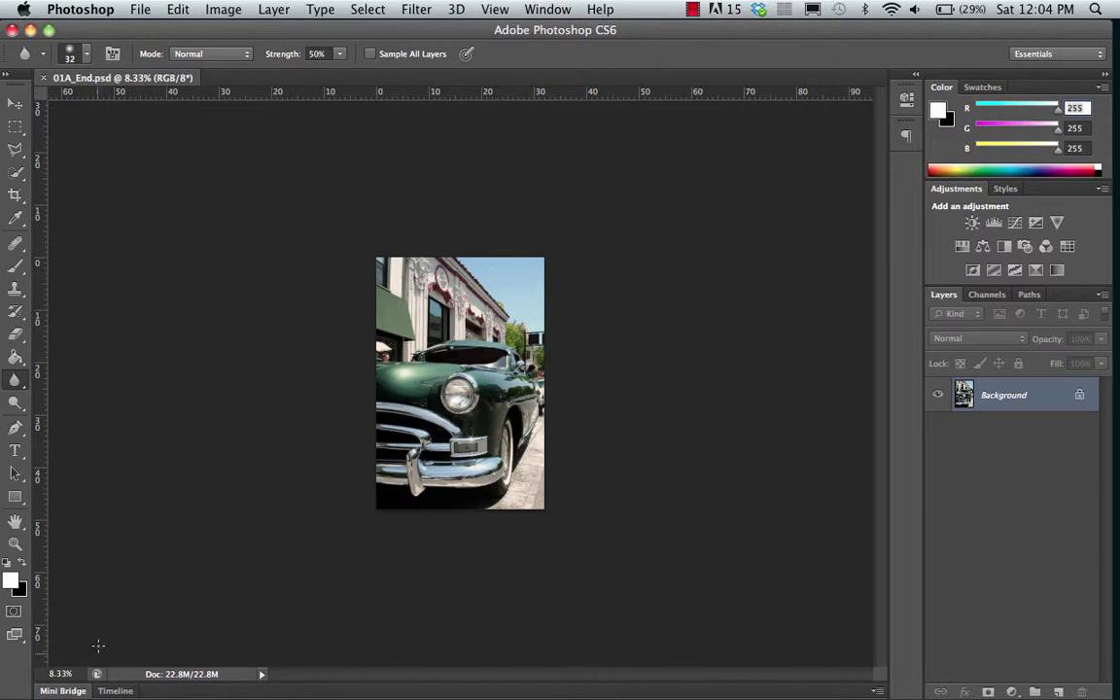
- Open 01B_End.psd and 01C_End.psd from Mini Bridge as tabs, collapse Mini Bridge, and view the beach poster
click(80, 690)
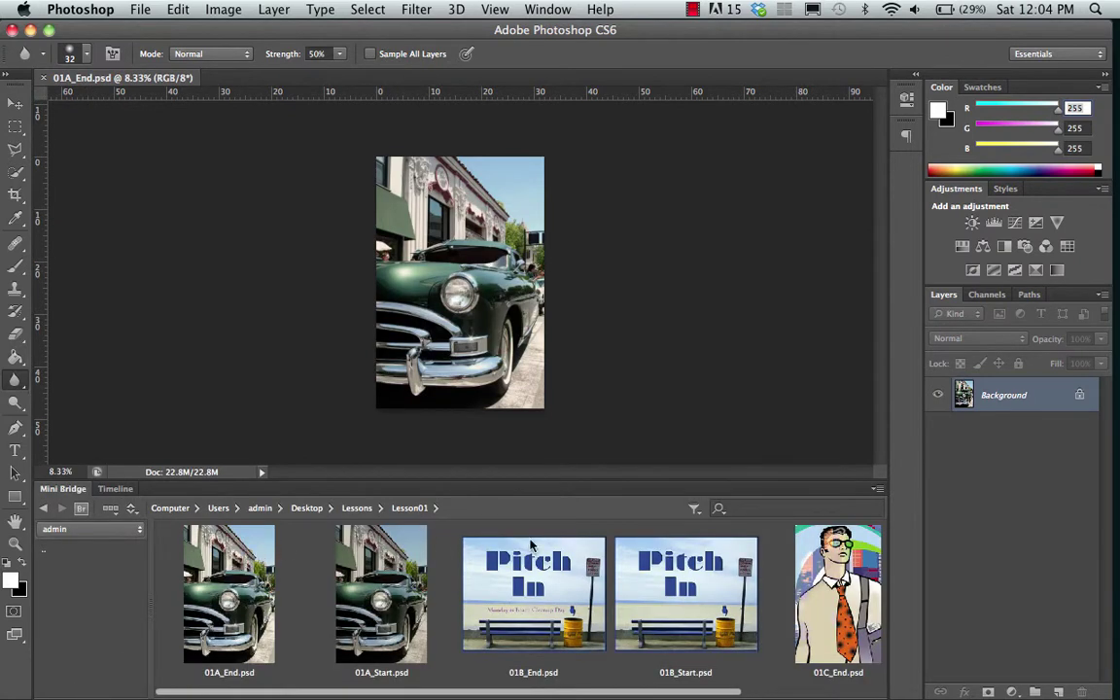
scroll(590, 547, right, 1)
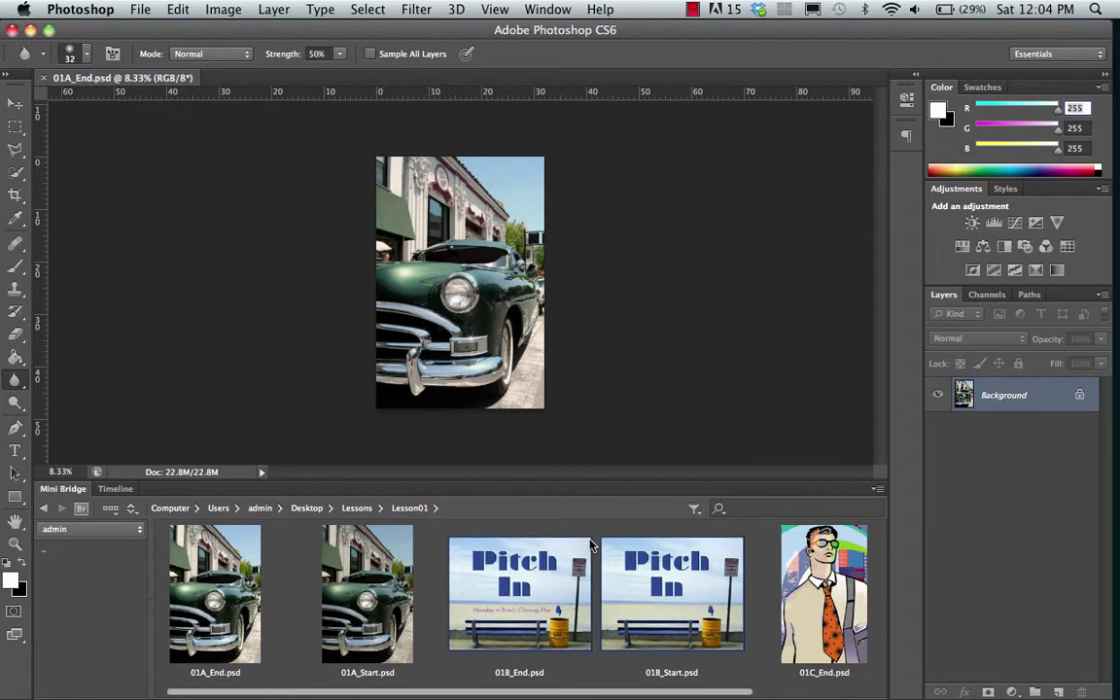
click(508, 596)
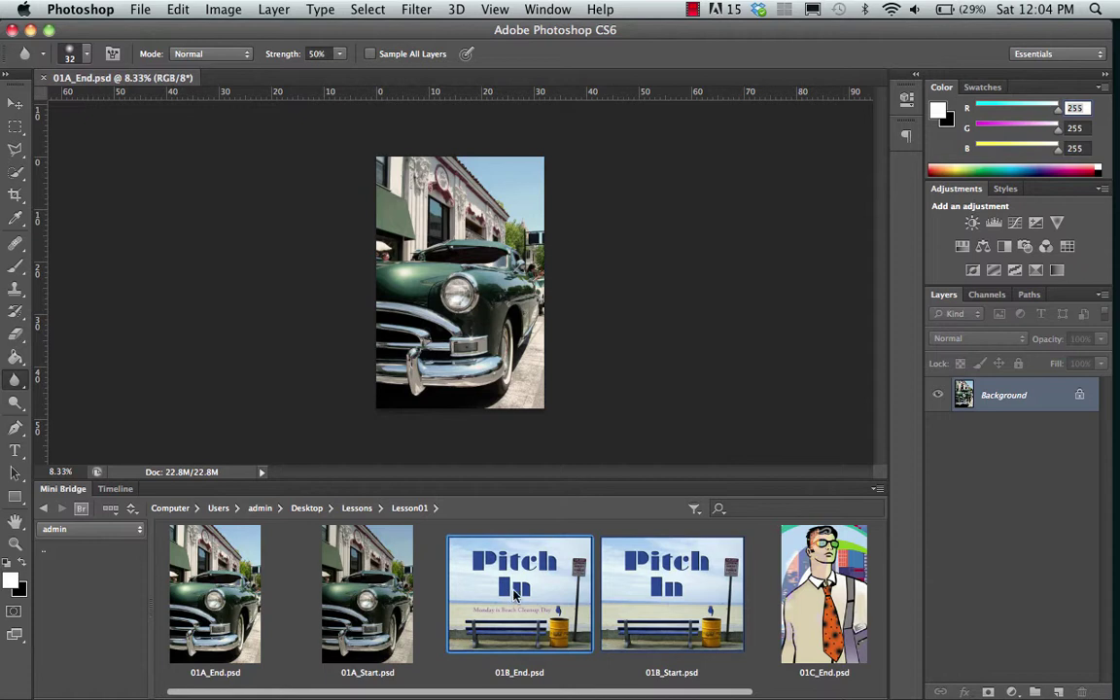
super+click(829, 603)
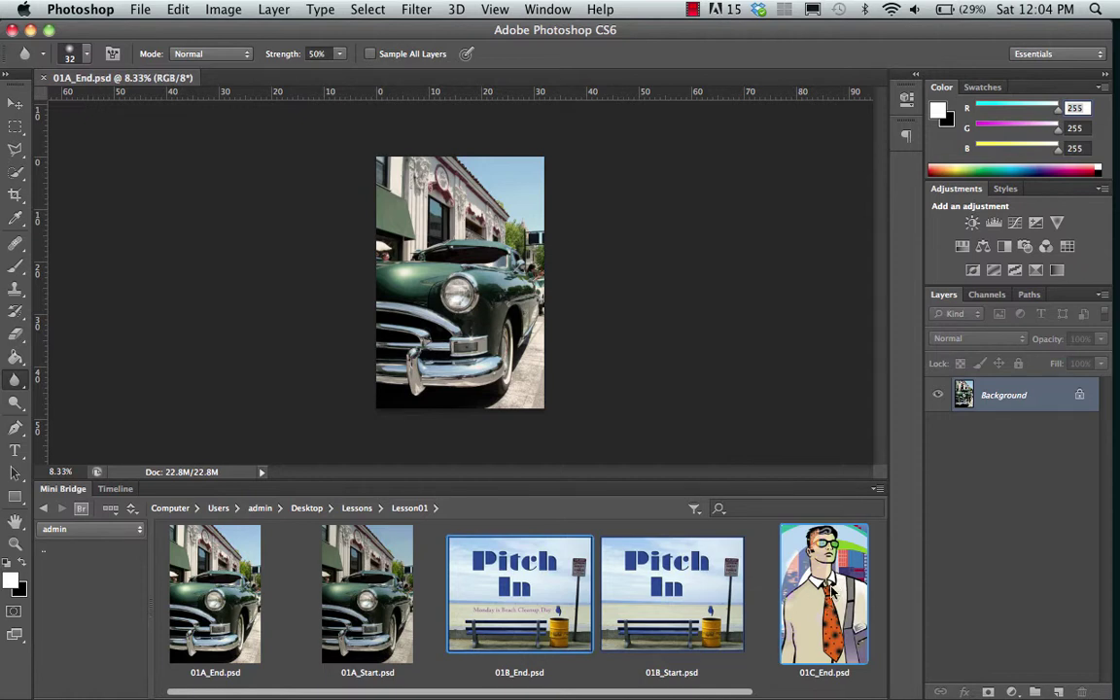
double_click(832, 589)
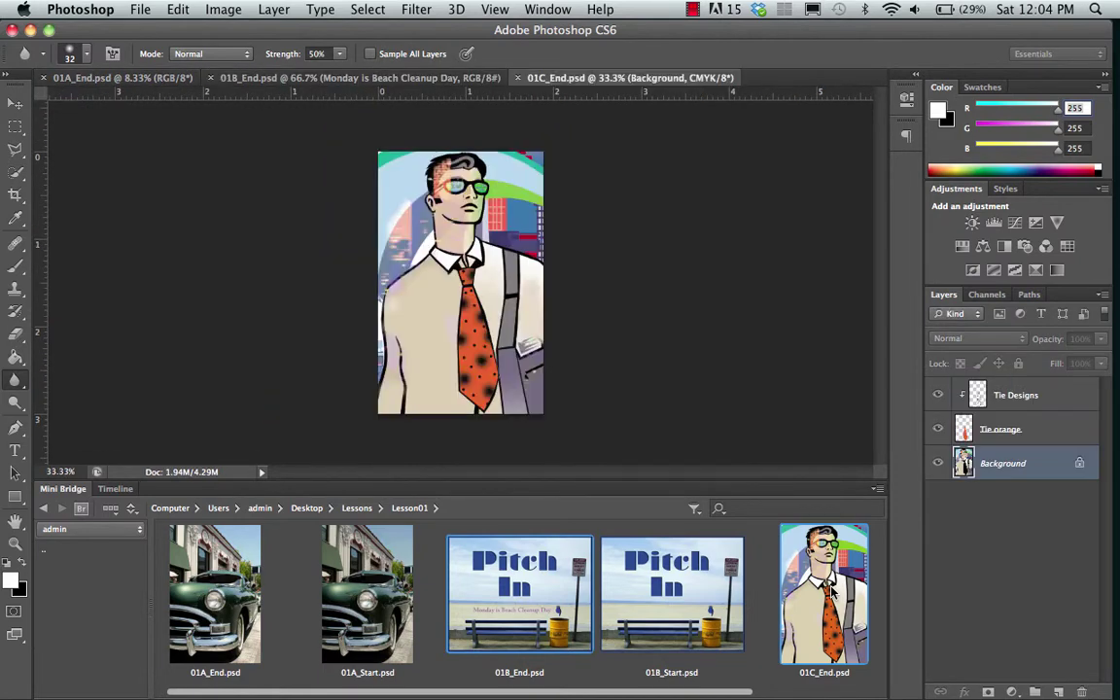
double_click(64, 489)
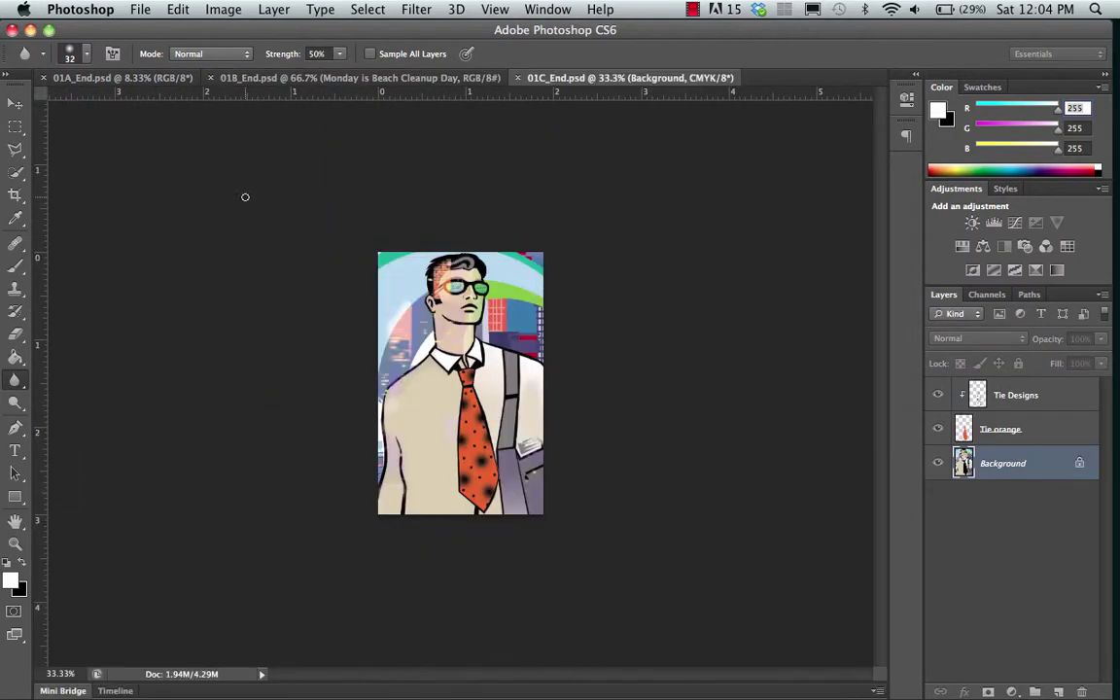
click(289, 79)
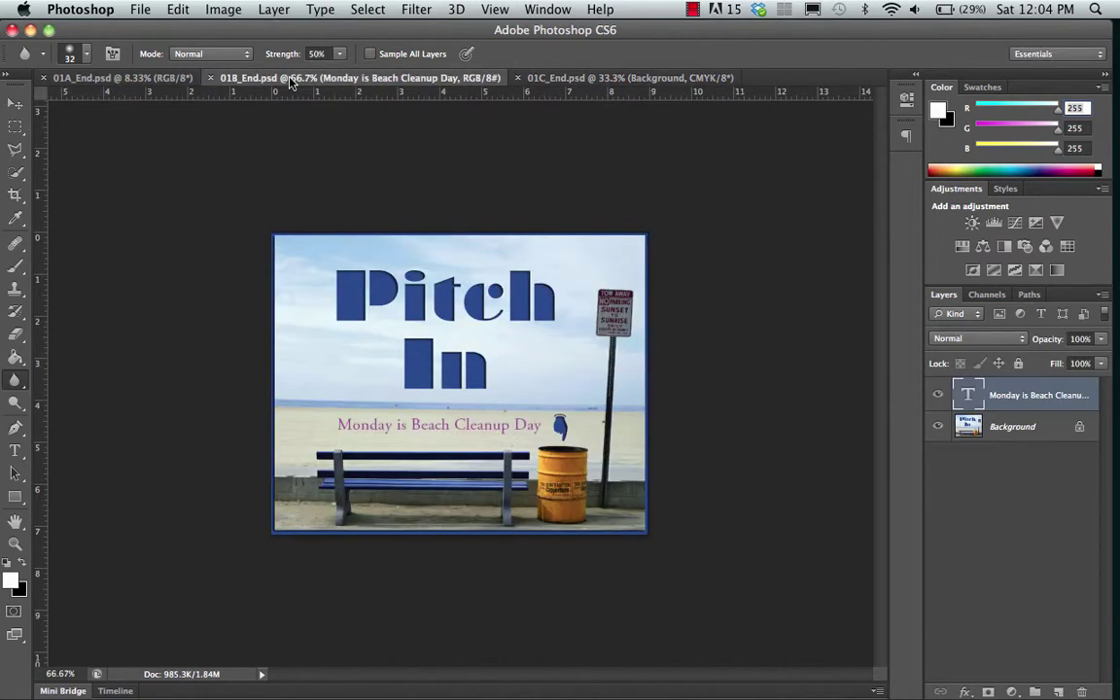
- View the 01A_End.psd car photo, the 01B_End.psd beach poster, then the 01C_End.psd tie illustration
click(149, 78)
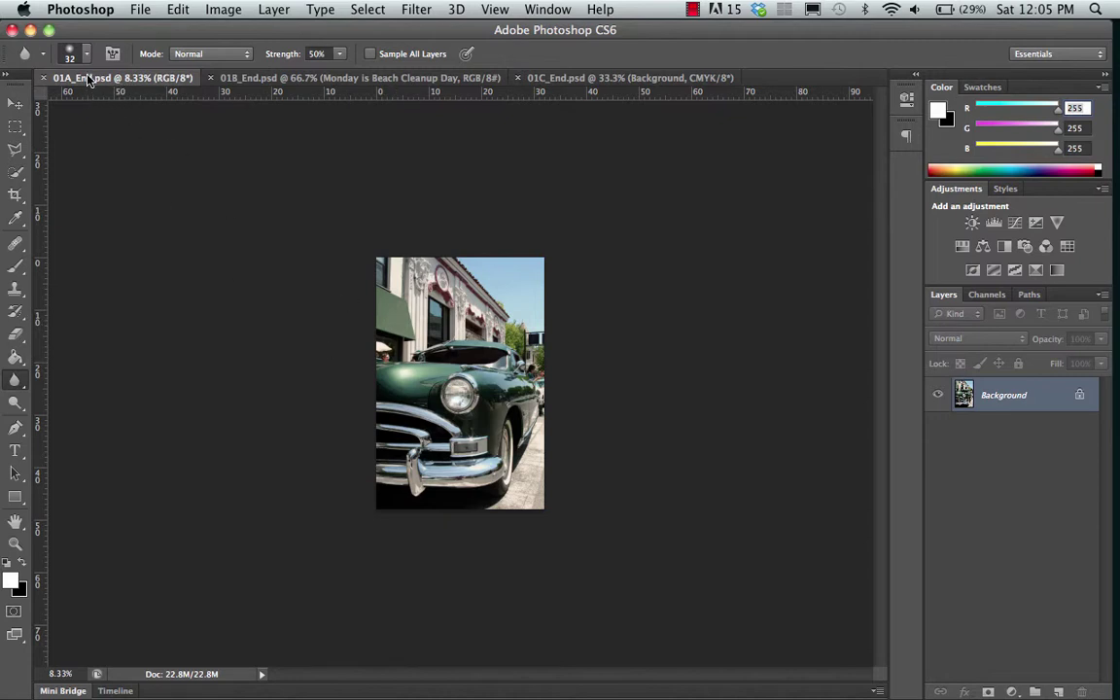
click(274, 79)
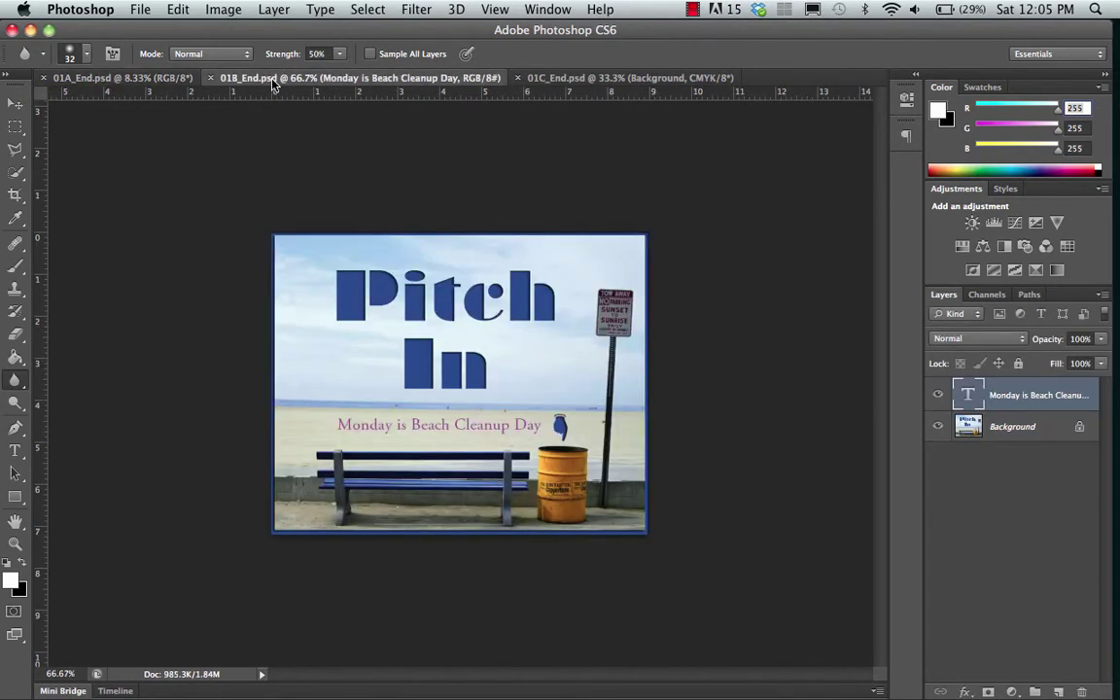
click(542, 79)
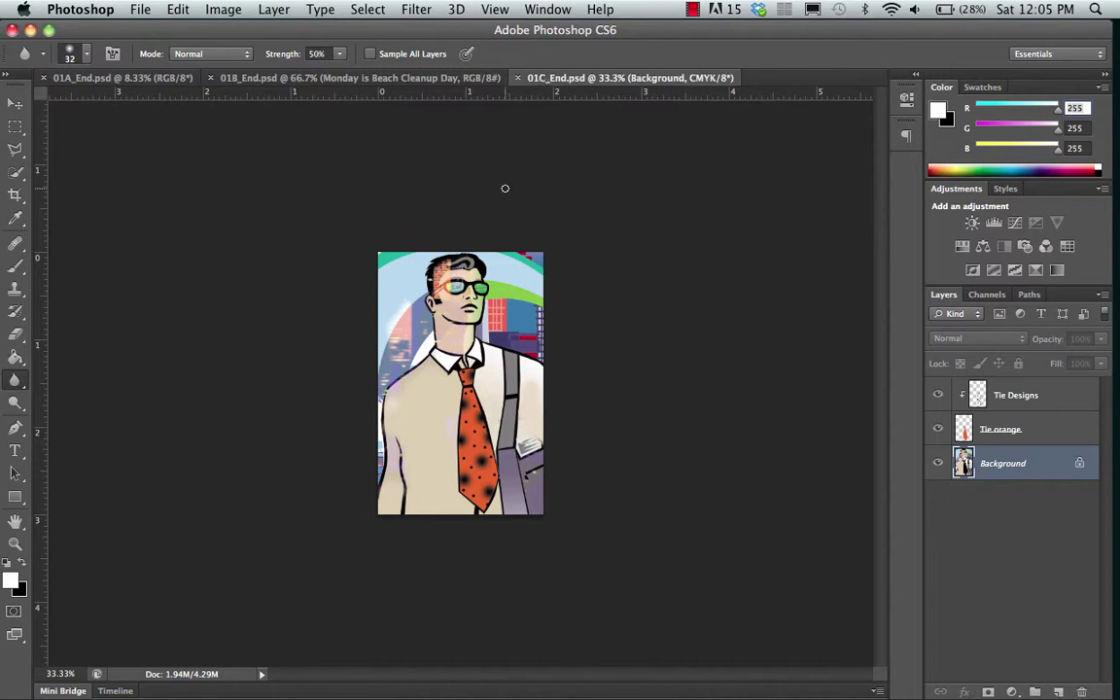
- Tile all open documents side by side with Window > Arrange > Tile All Vertically
click(548, 10)
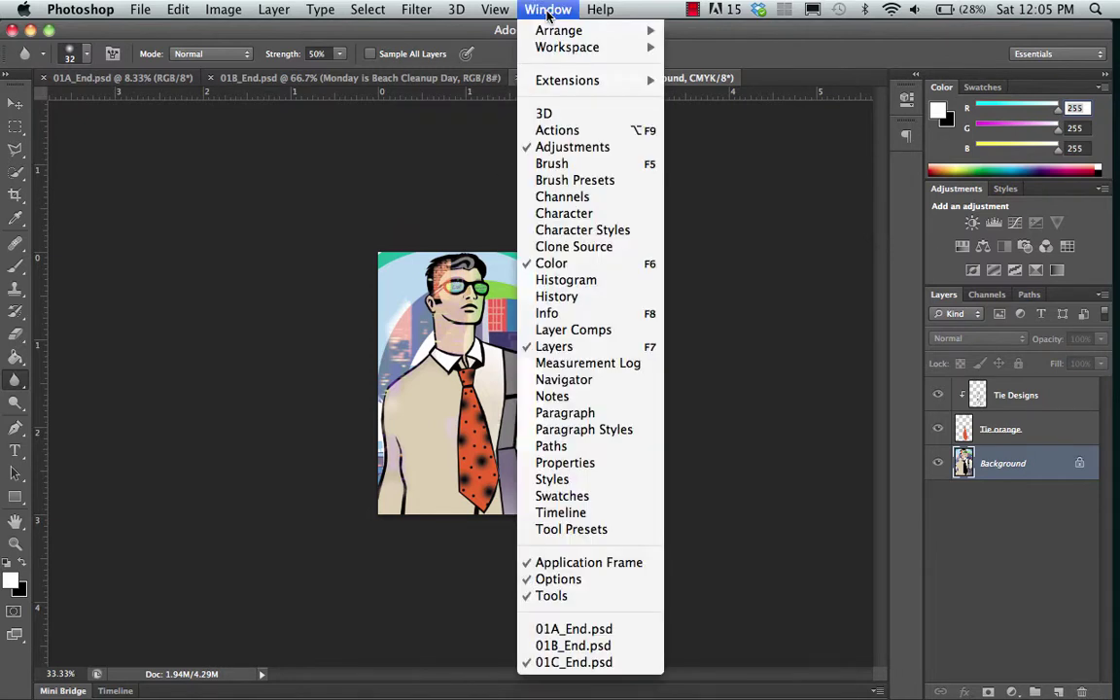
mouse_move(556, 35)
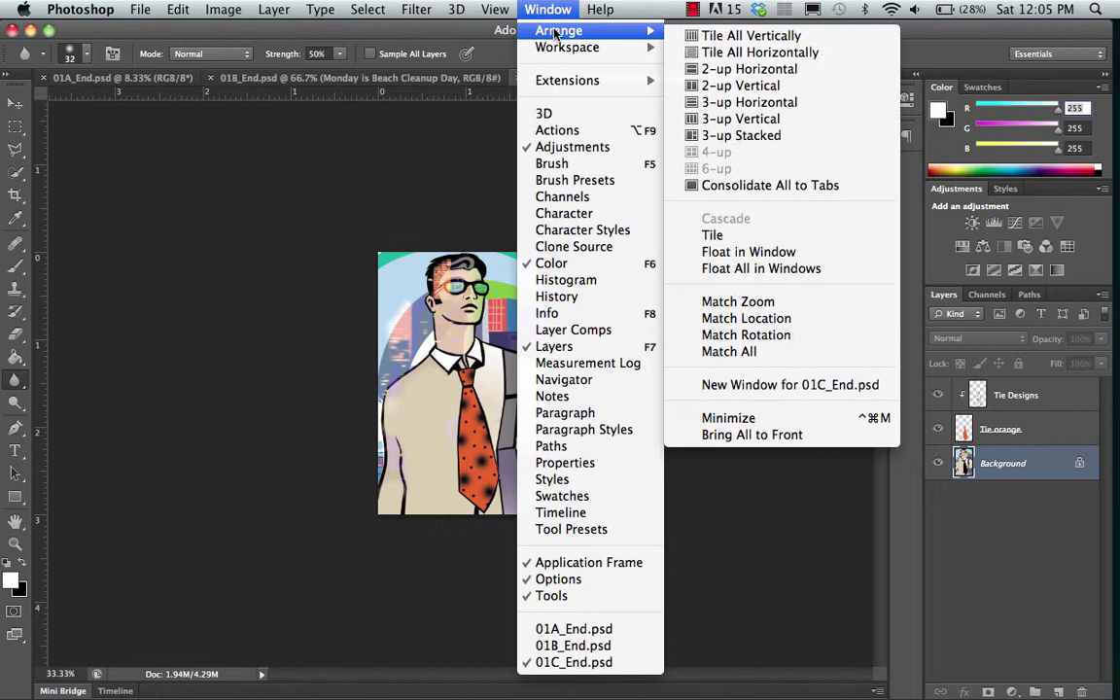
click(738, 36)
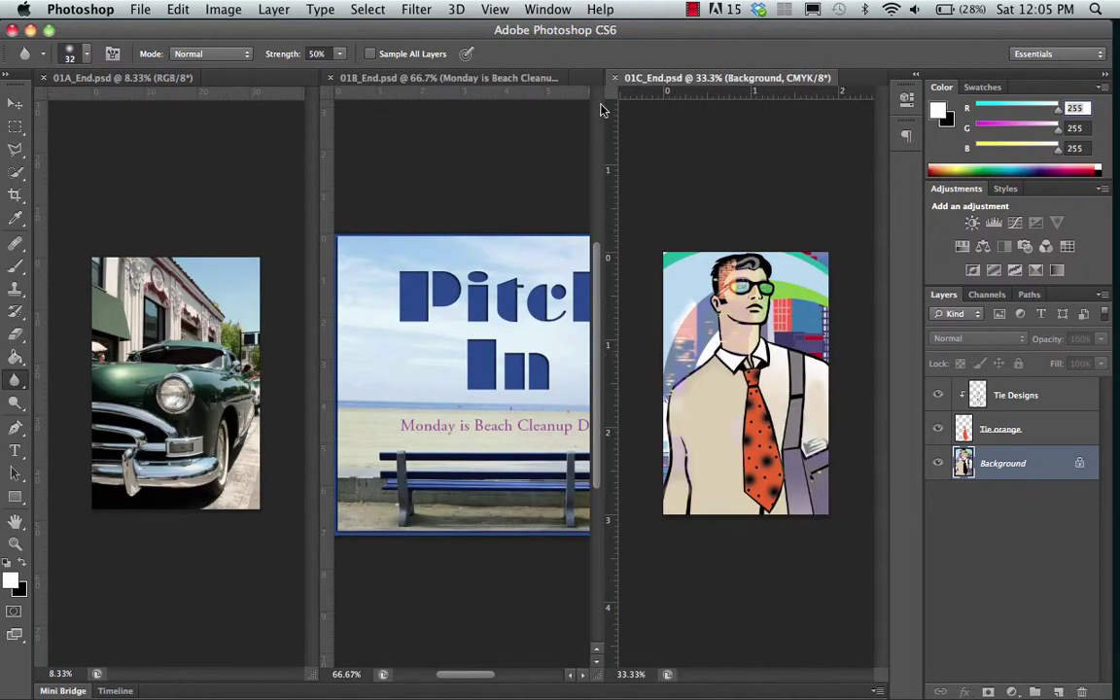
- Rearrange the documents into stacked strips with Tile All Horizontally
click(544, 11)
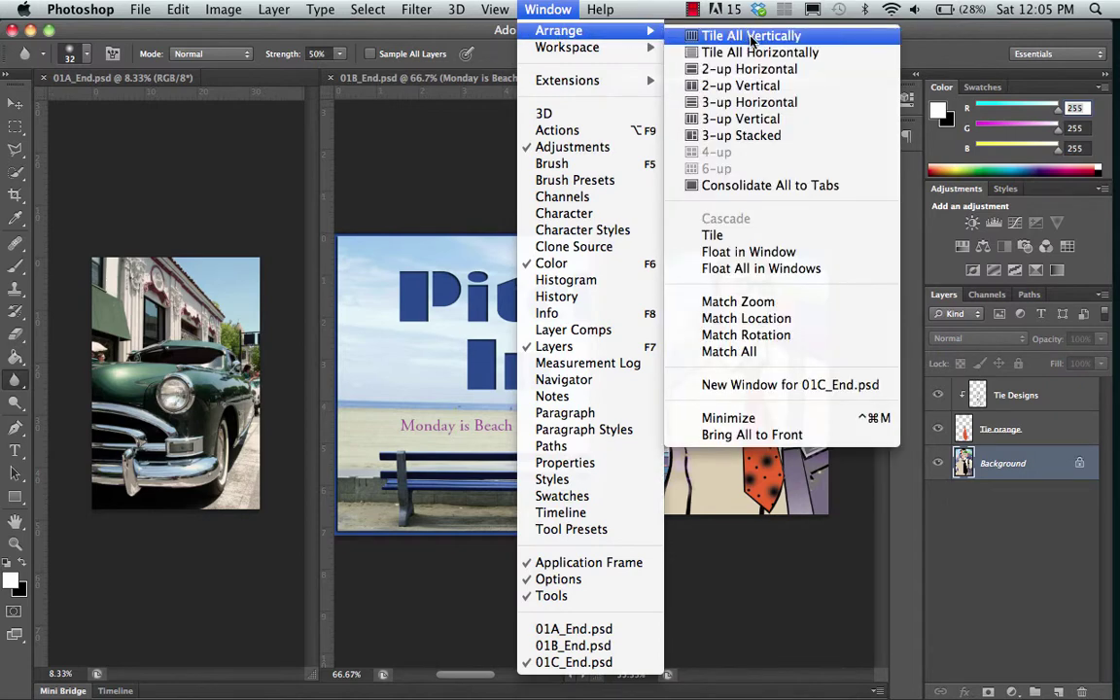
click(746, 59)
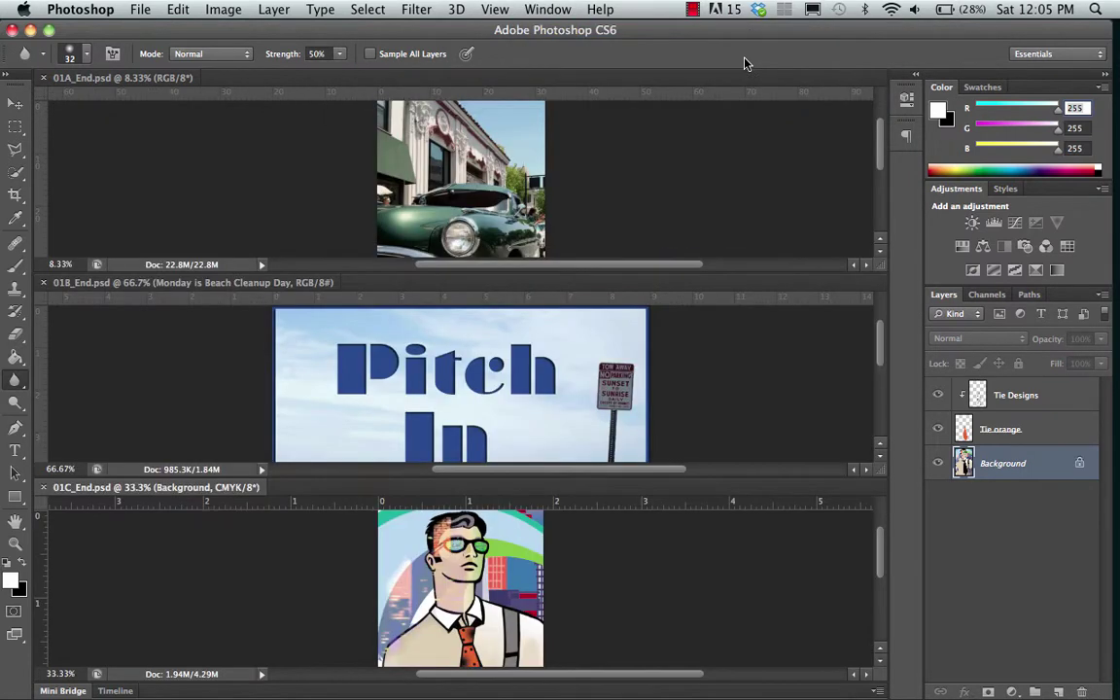
click(548, 9)
mouse_move(564, 36)
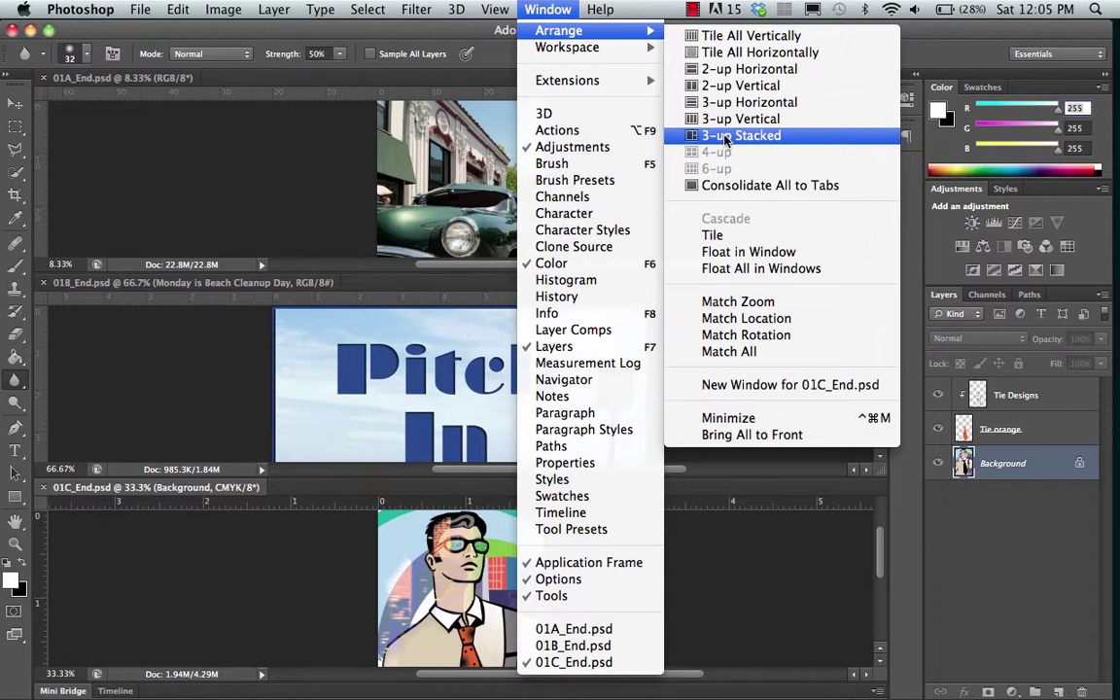
- Float 01C_End.psd in its own window, drag it to the workspace centre, and select the Move tool
click(735, 253)
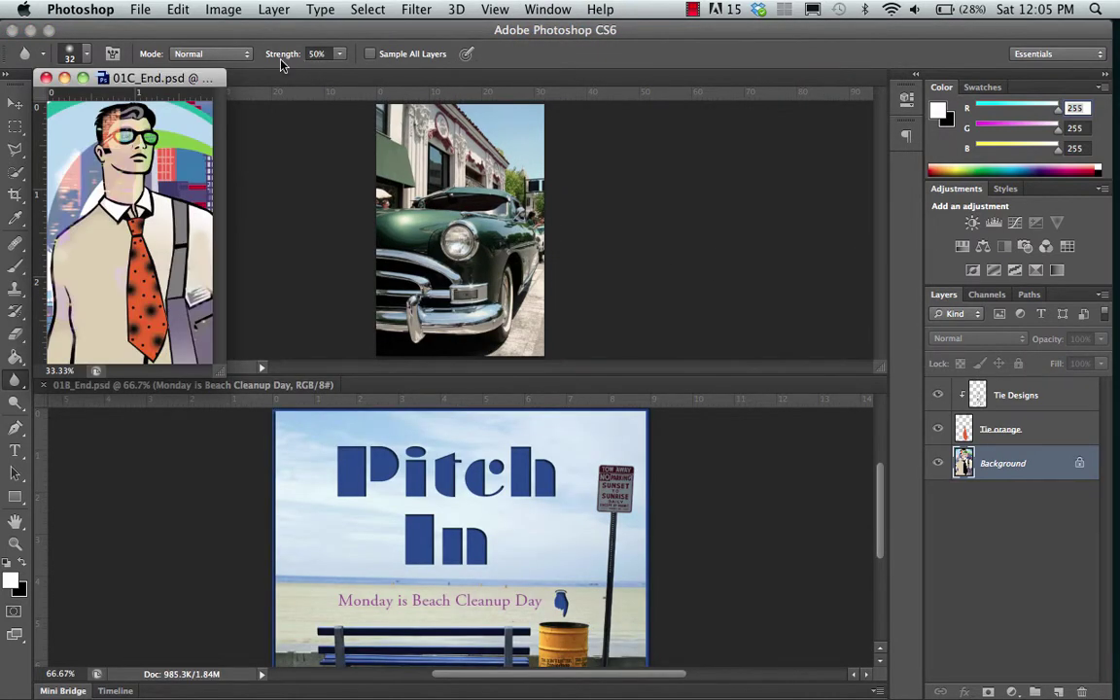
drag(153, 84, 741, 201)
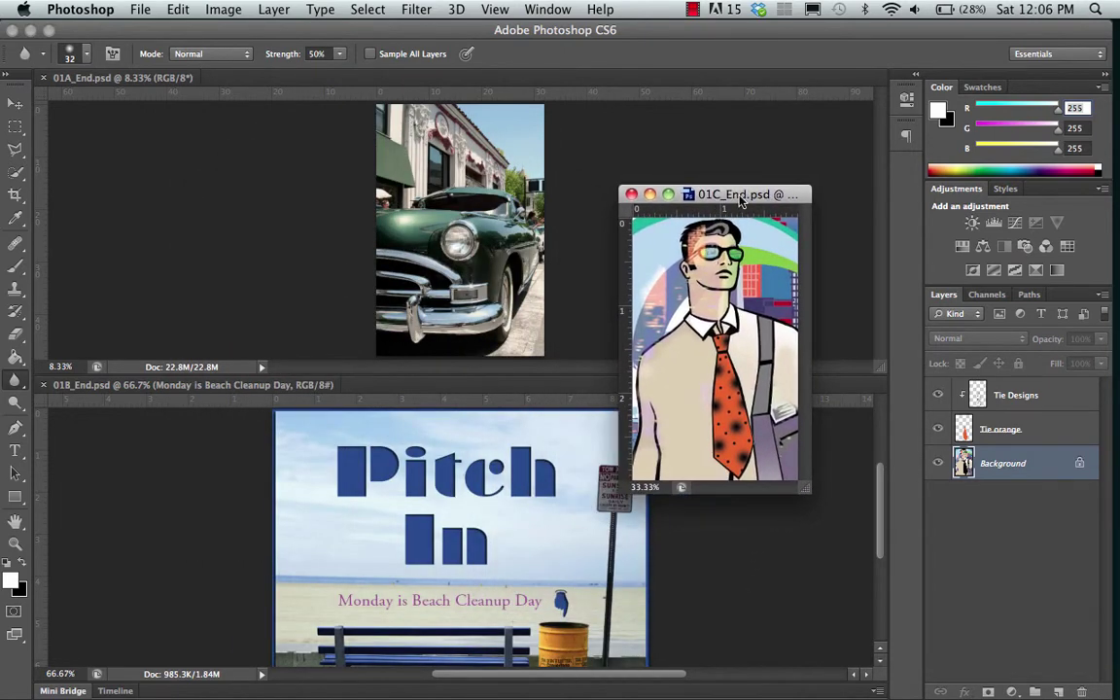
click(15, 103)
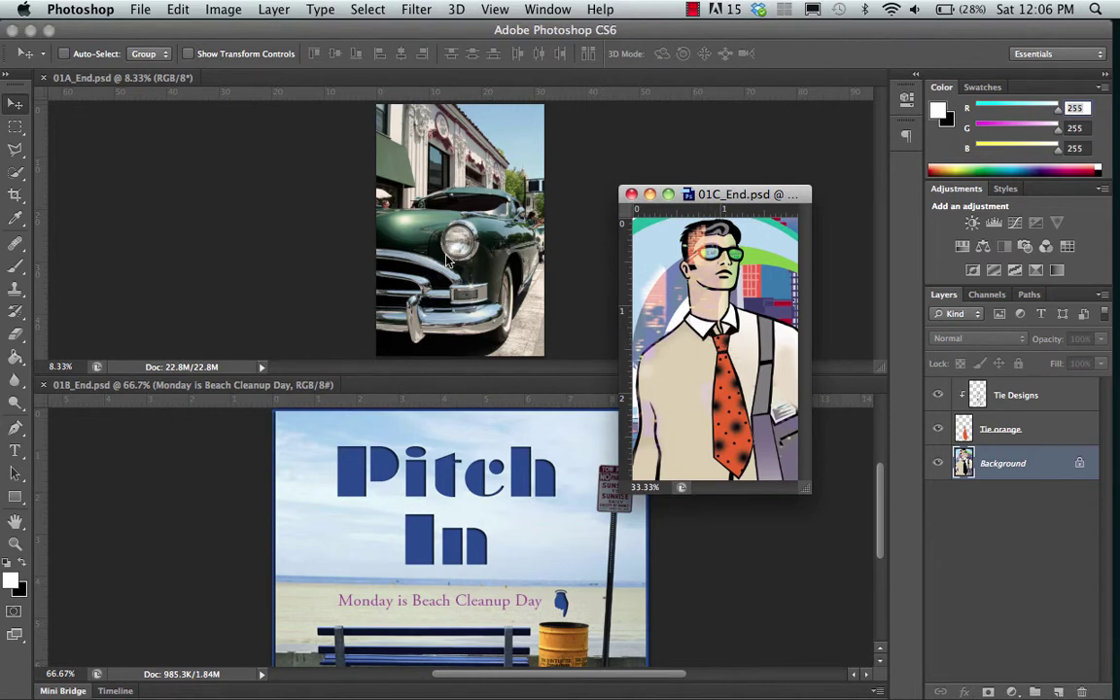
- Tile all vertically, float all documents in windows, and drag the tie and beach windows apart
click(547, 10)
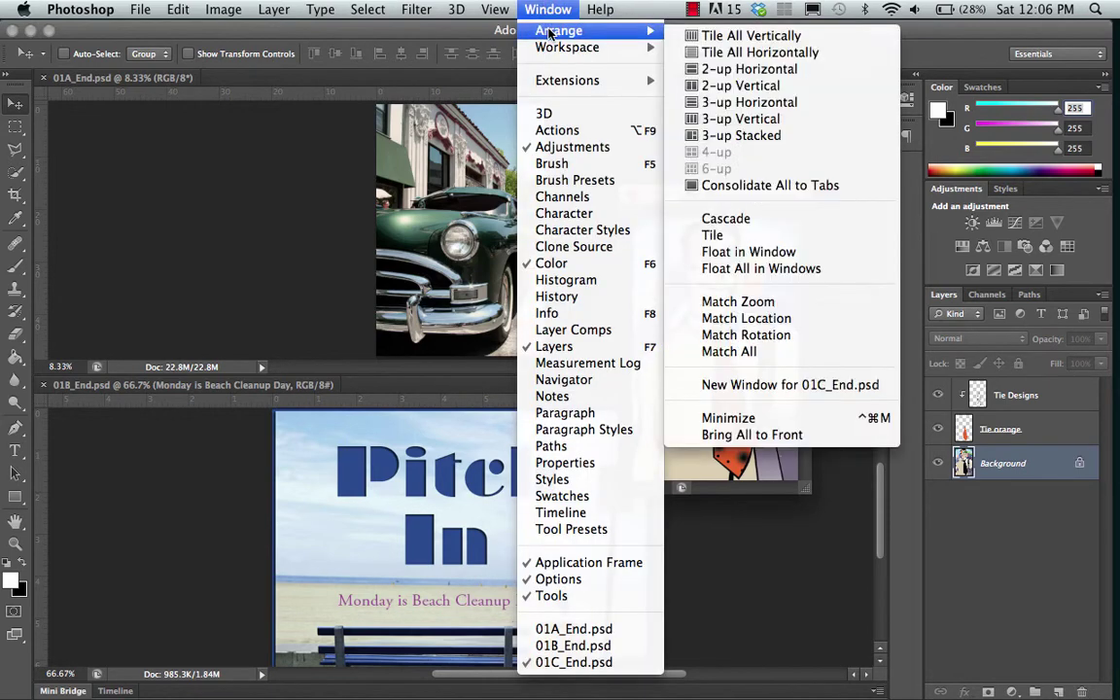
click(723, 39)
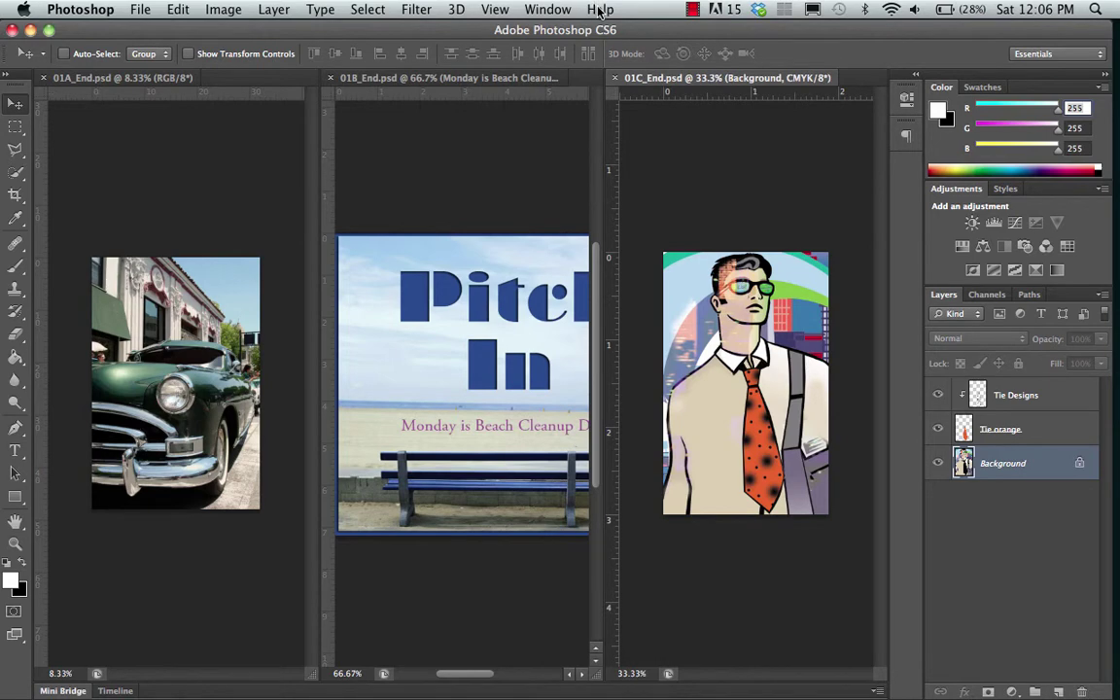
click(544, 10)
mouse_move(559, 30)
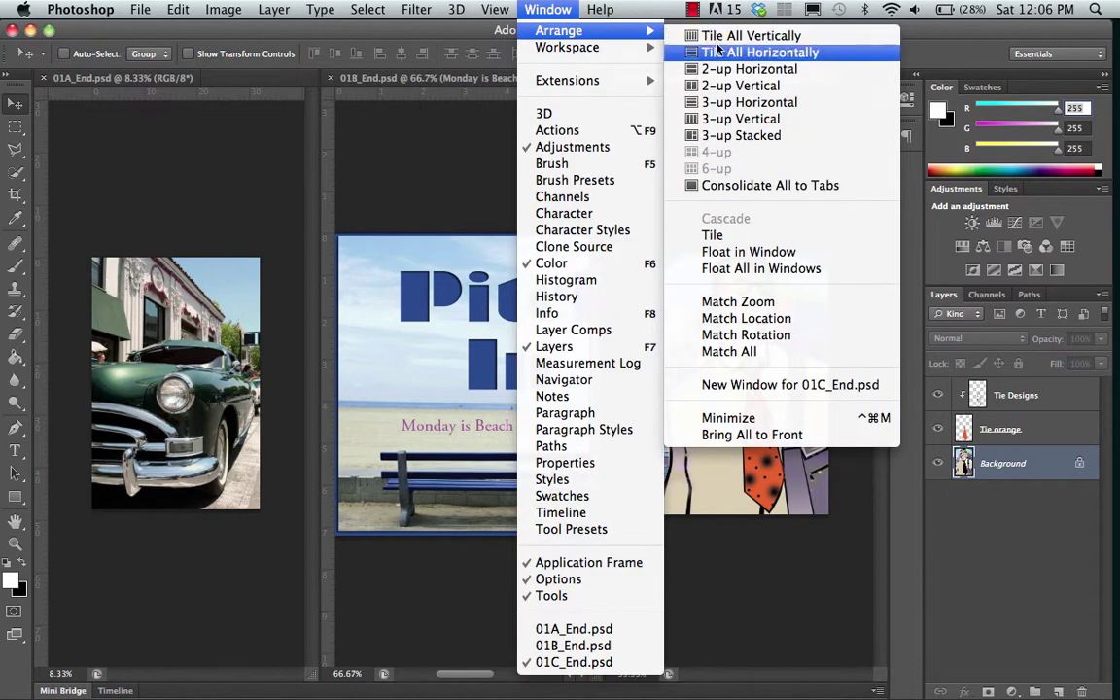
click(724, 269)
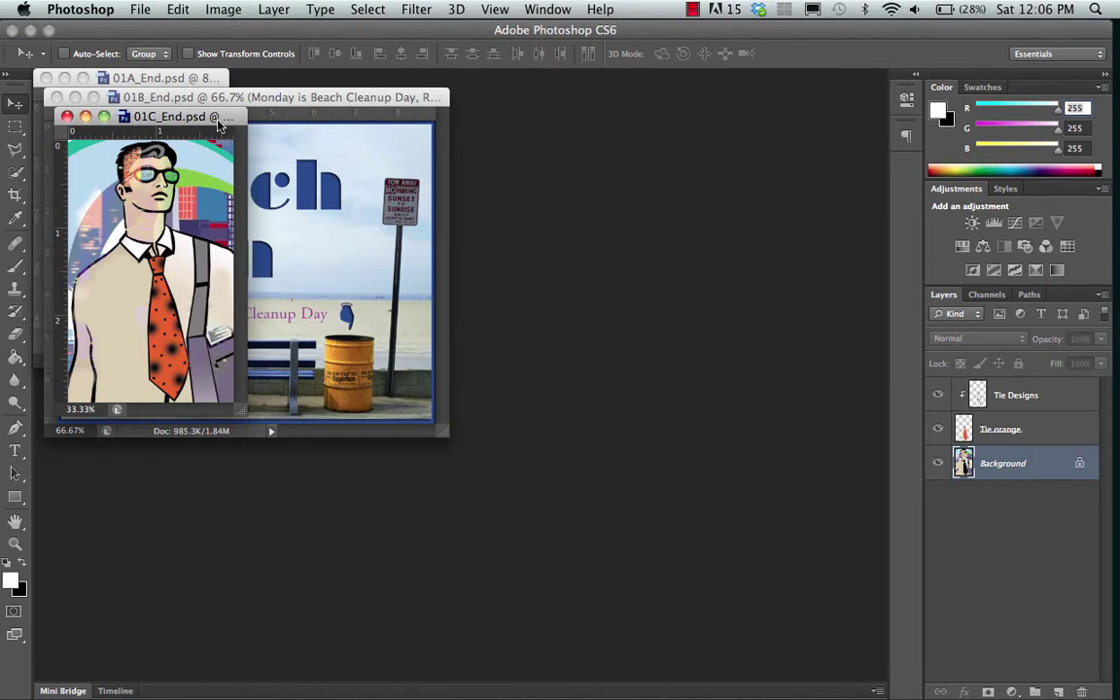
drag(219, 119, 805, 194)
drag(313, 96, 473, 301)
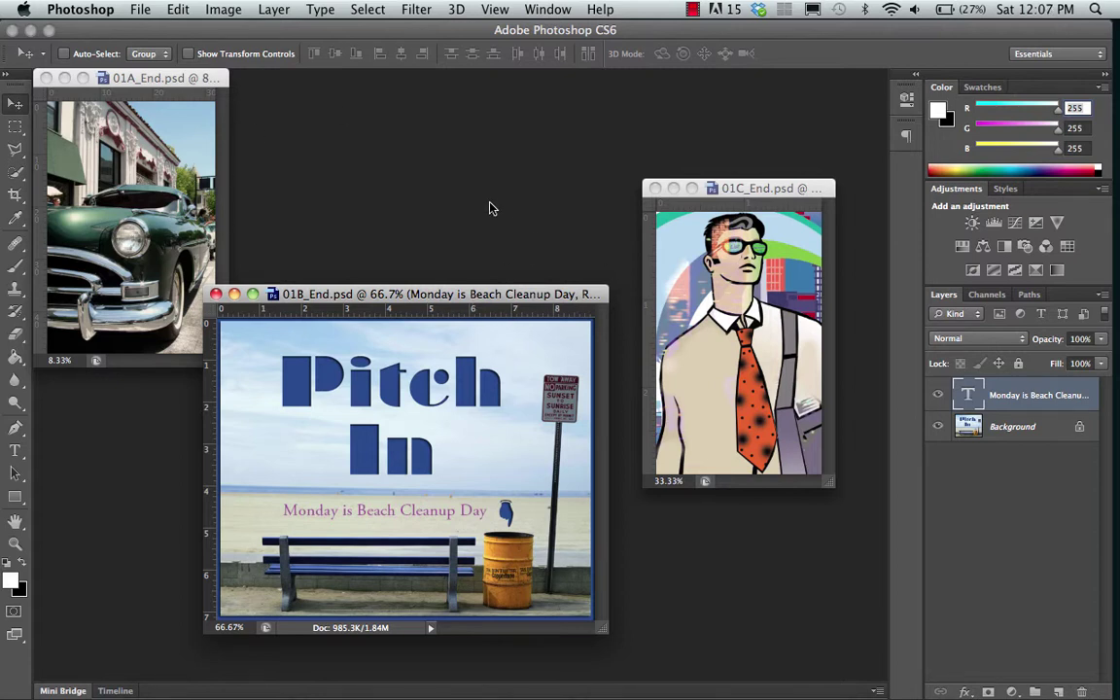
- Consolidate all three documents into tabs, then view the 01A_End.psd and 01C_End.psd tabs
click(542, 11)
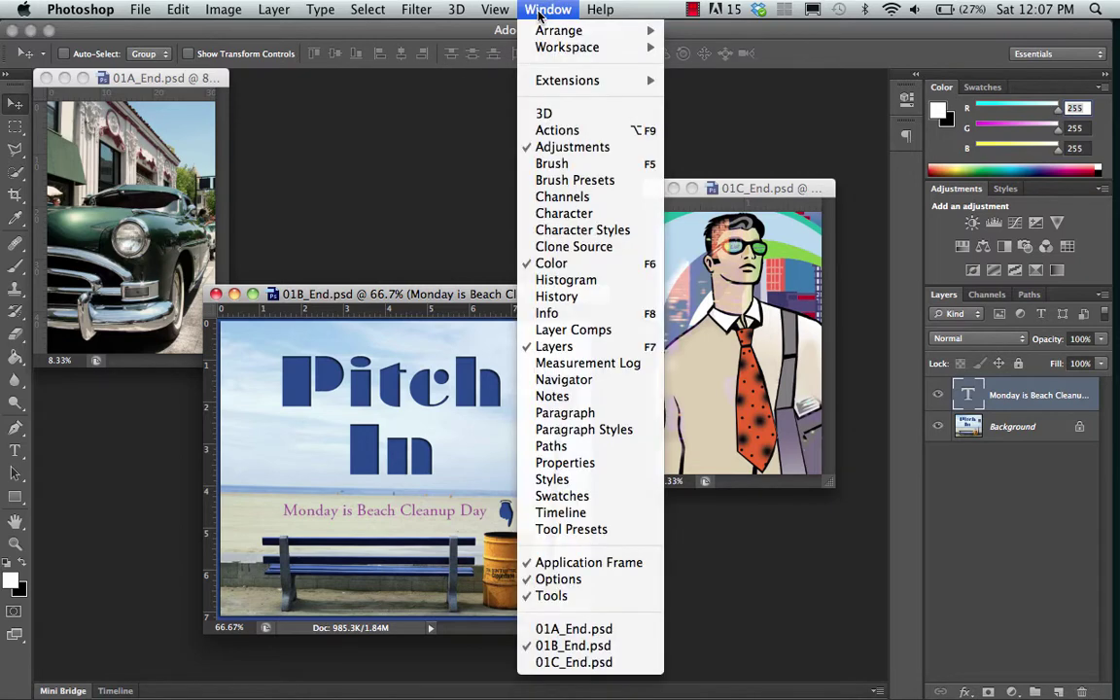
mouse_move(547, 30)
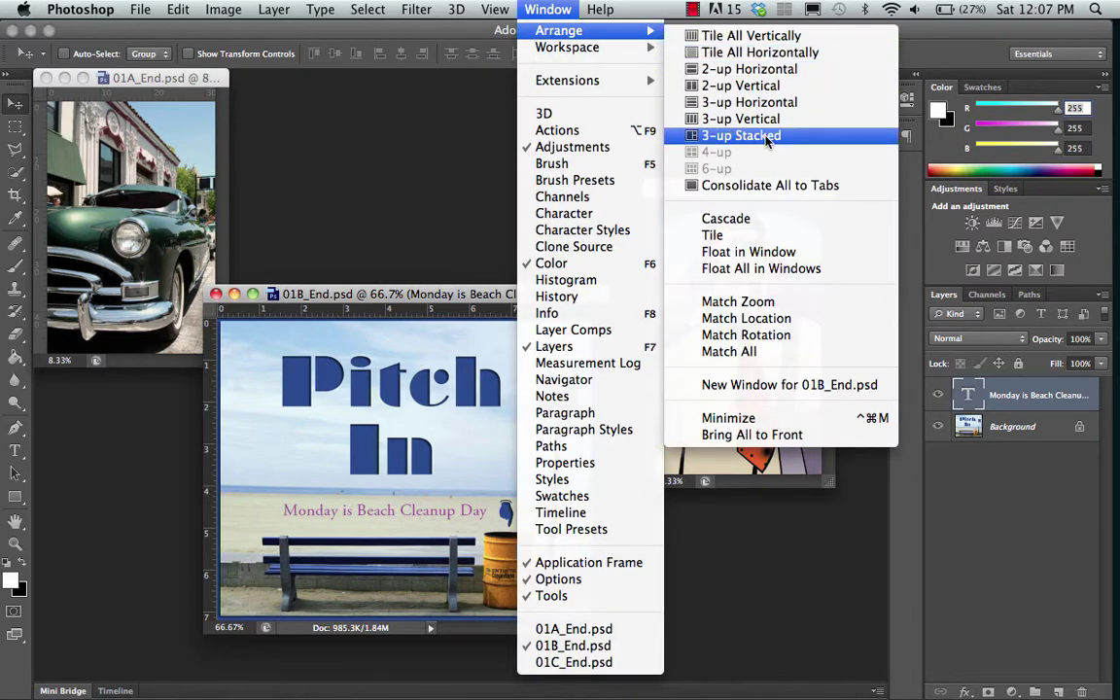
click(767, 189)
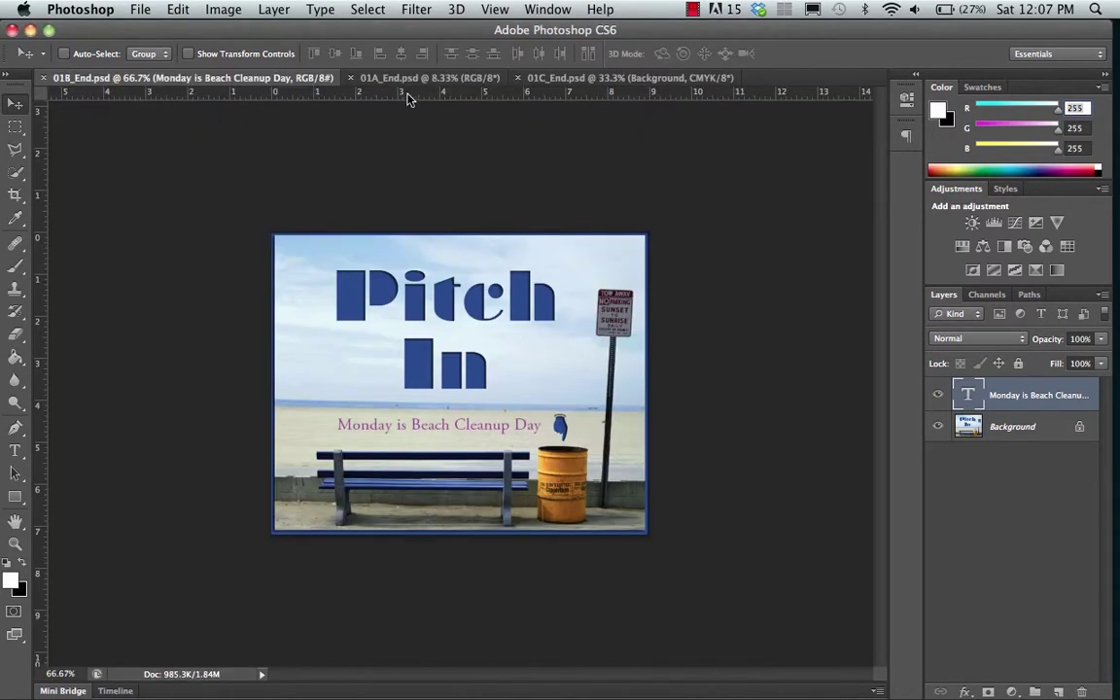
click(420, 80)
click(593, 80)
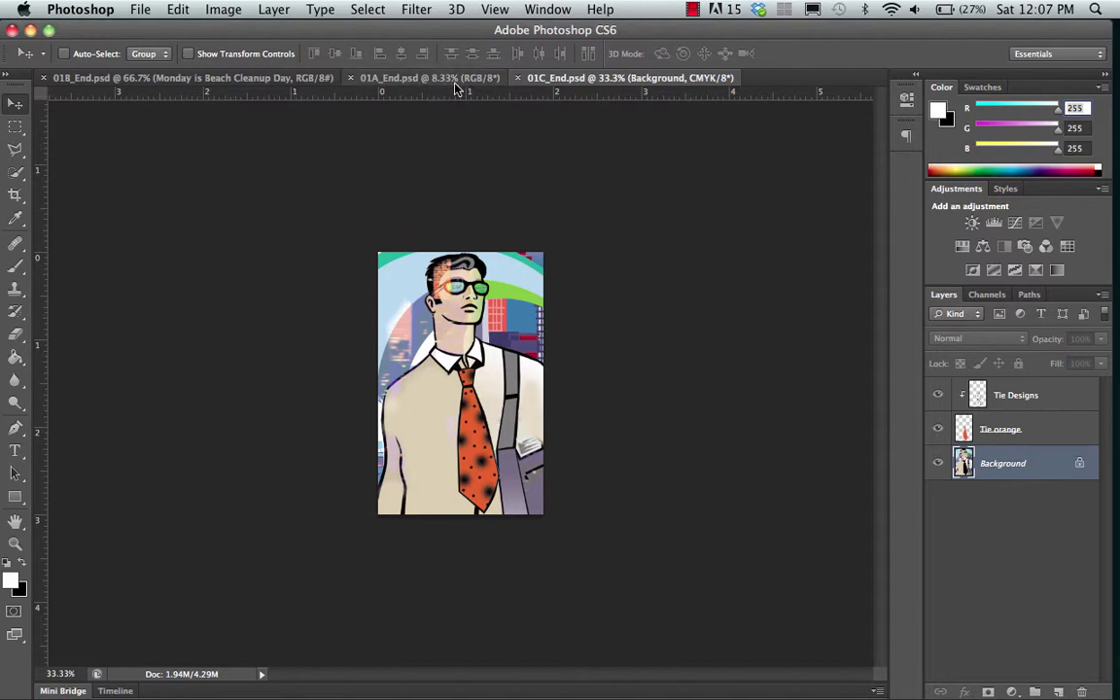
- Drag the 01B_End.psd tab after 01A_End.psd, then view 01A, 01B and 01C in order
click(261, 79)
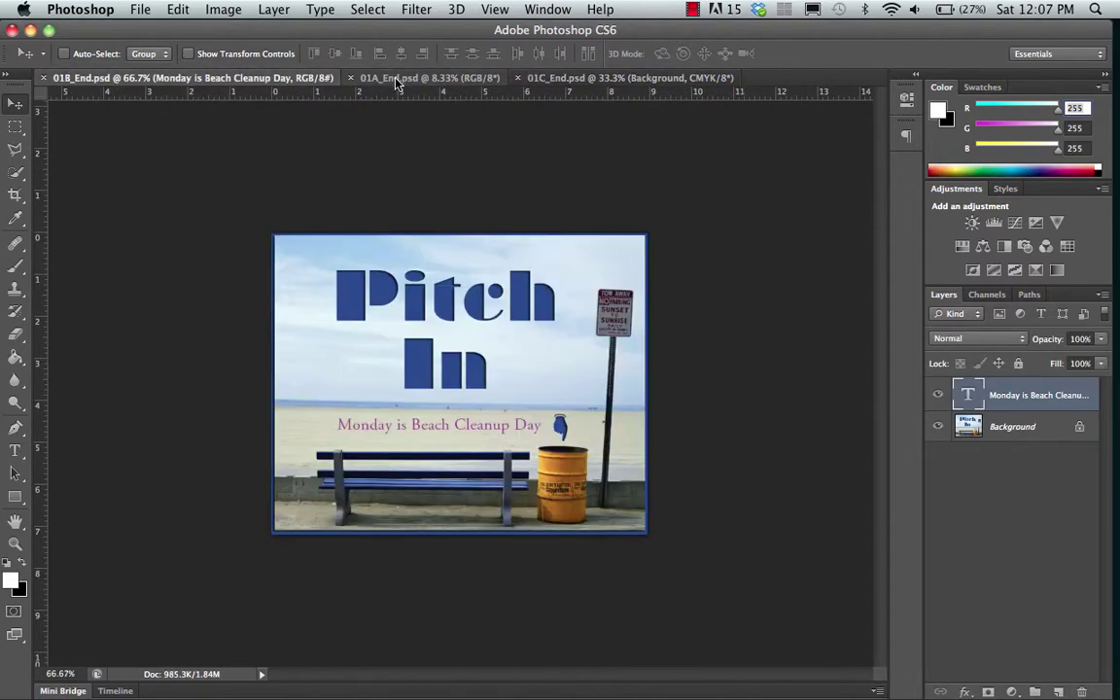
drag(236, 82, 424, 83)
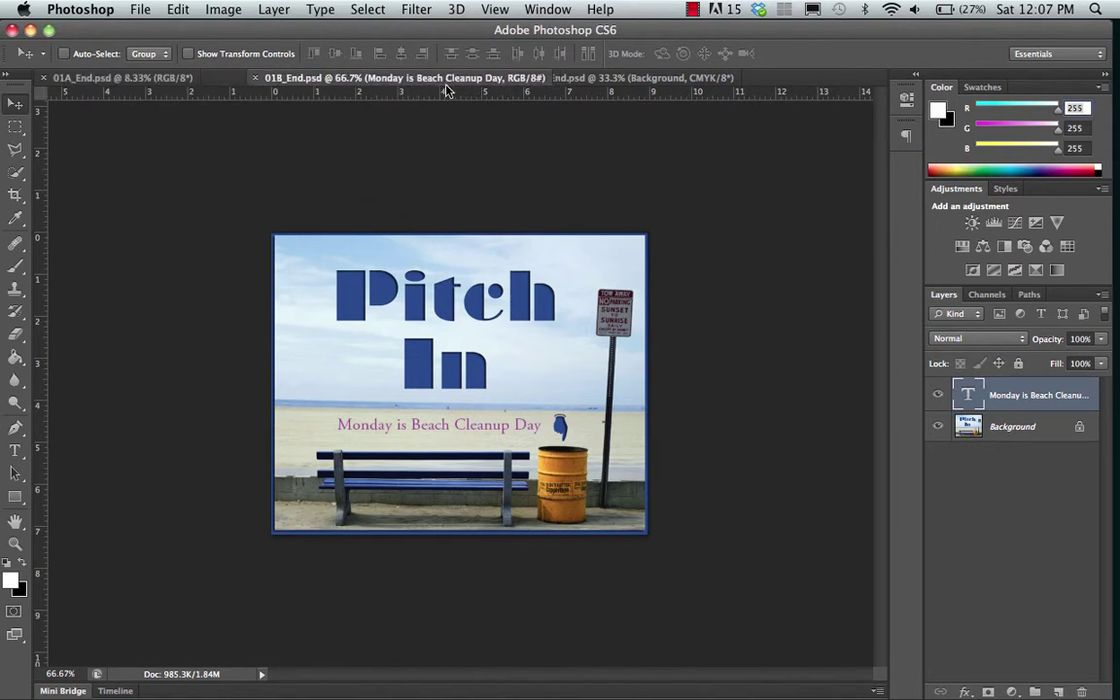
click(127, 80)
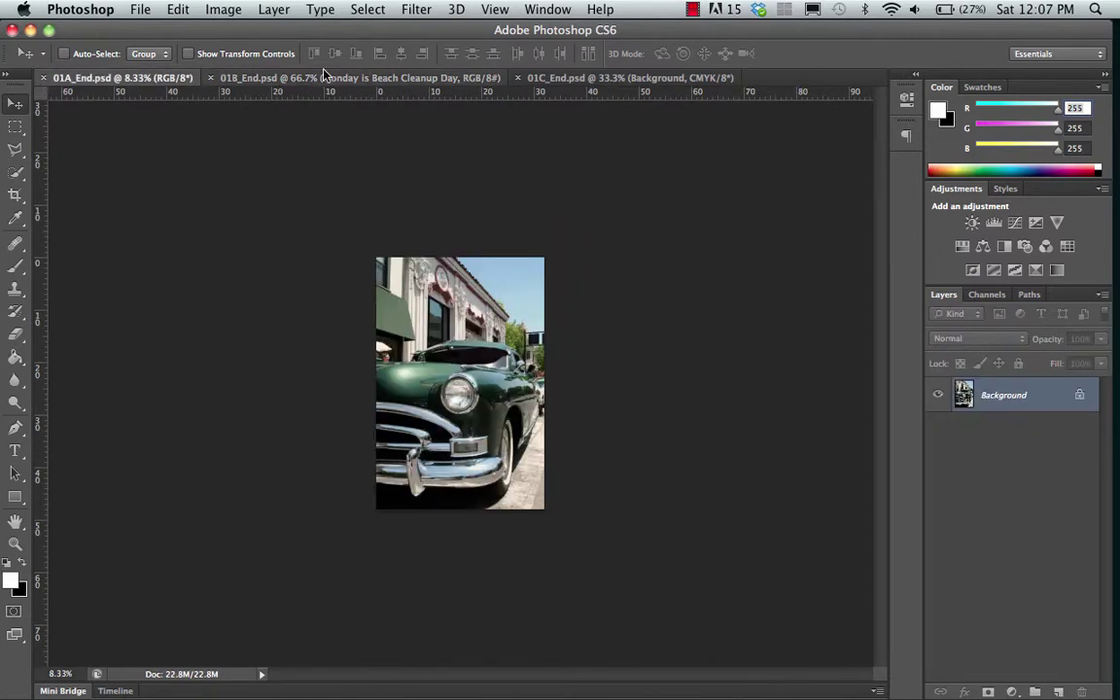
click(326, 79)
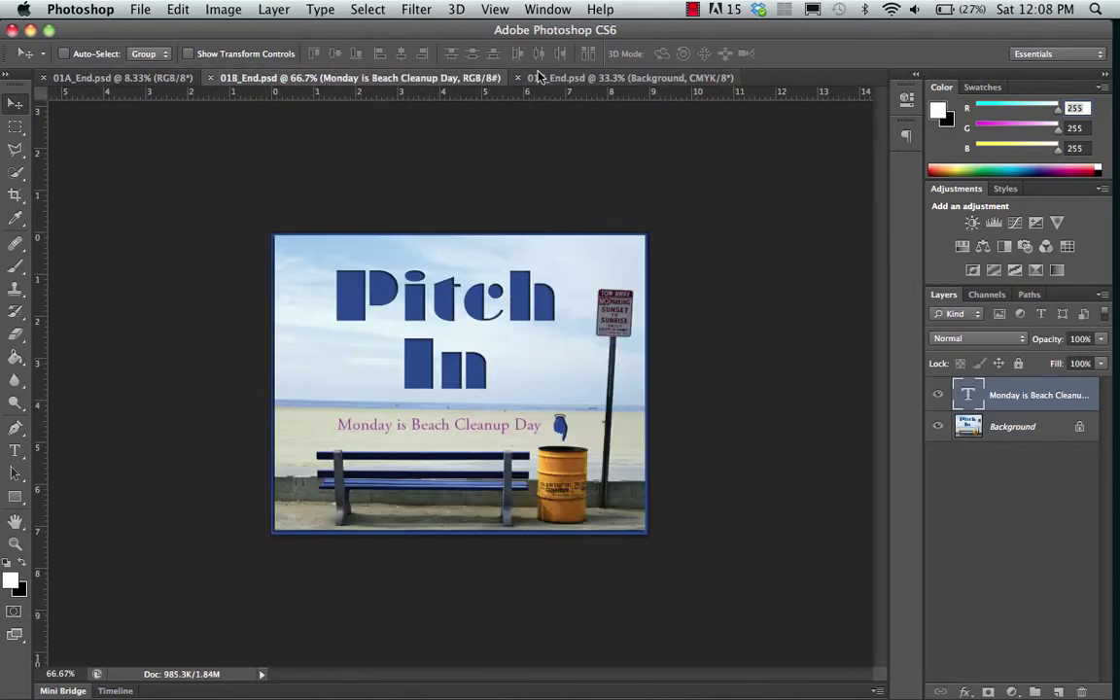
click(577, 80)
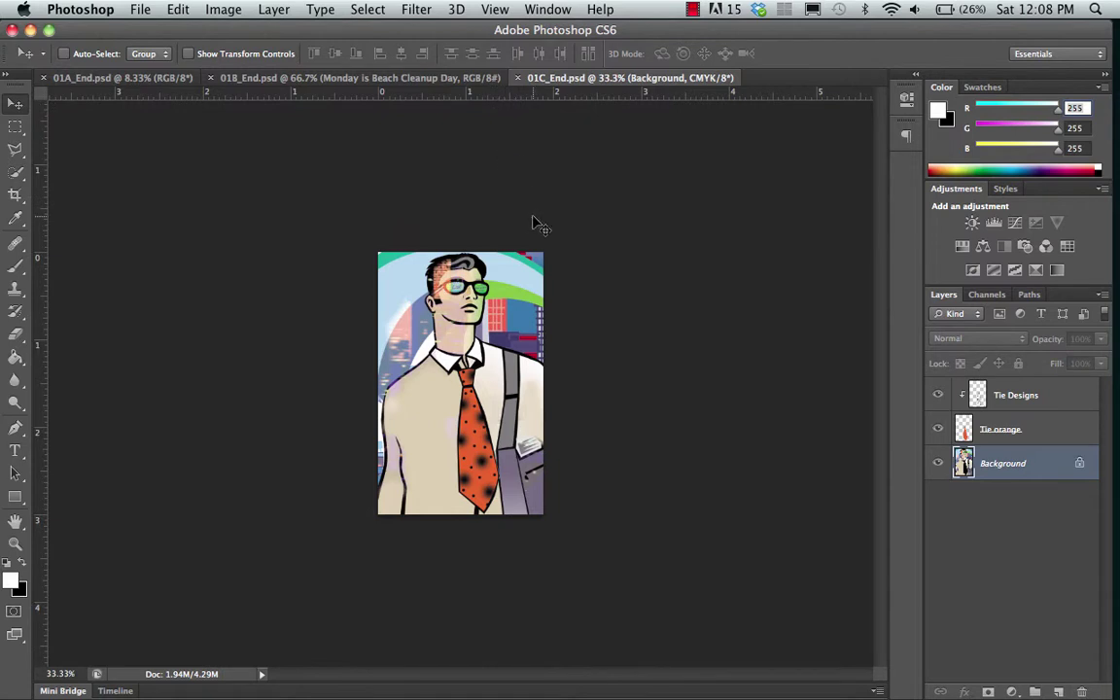
- Narrow the Photoshop frame to reveal the desktop, then uncheck Window > Application Frame
click(551, 9)
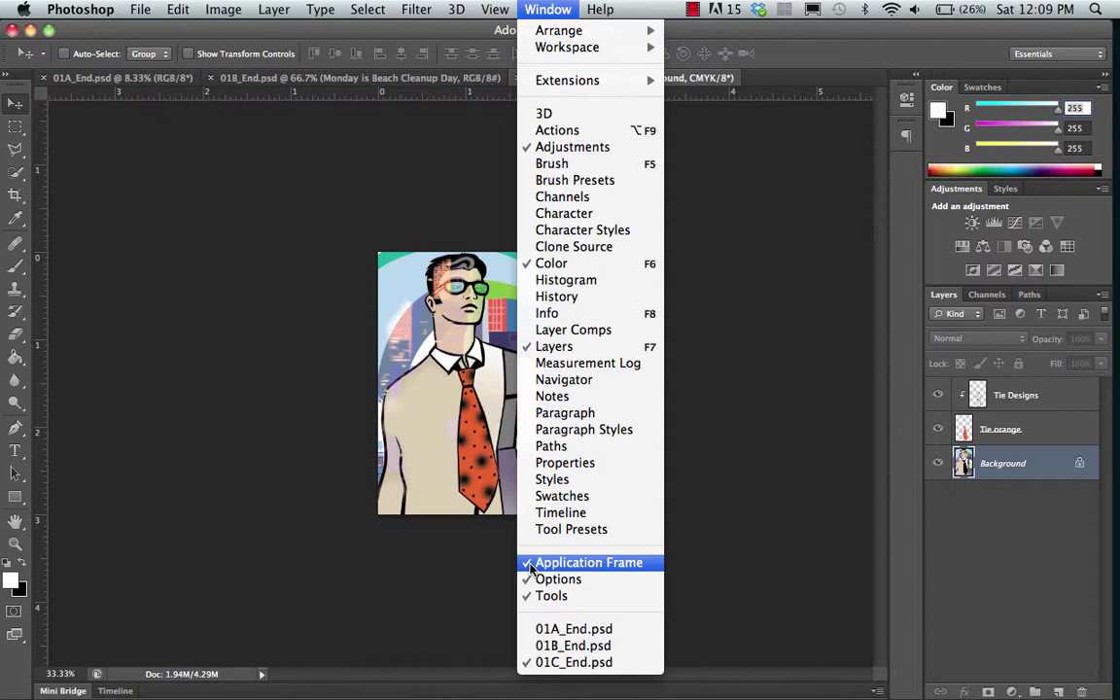
click(257, 336)
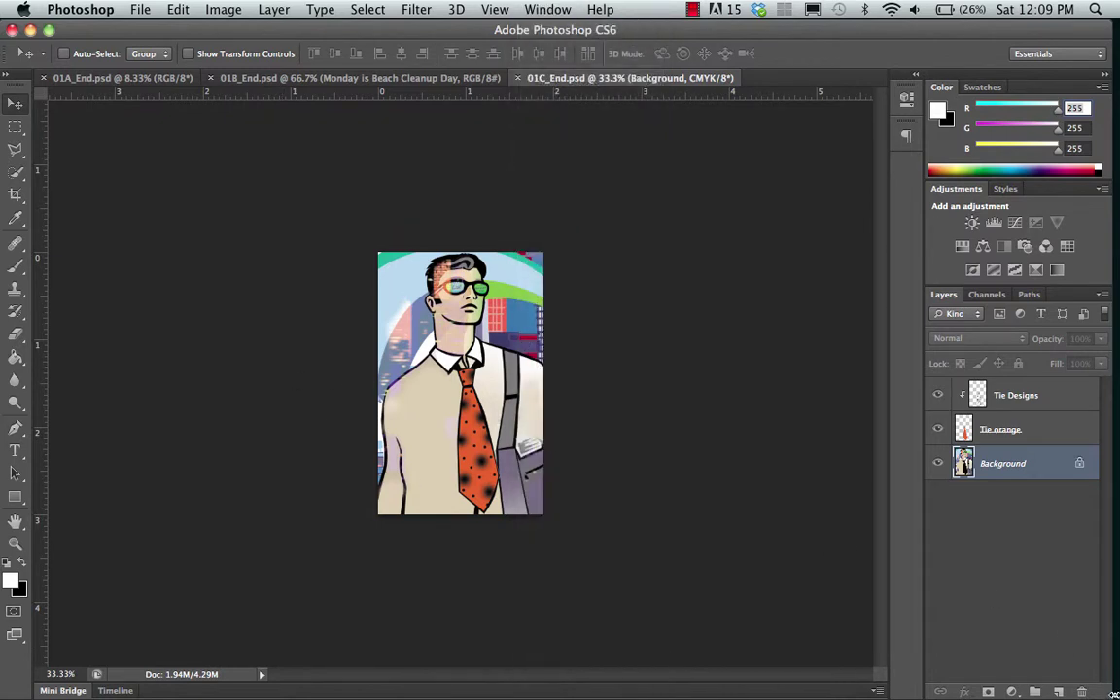
drag(1114, 694, 997, 694)
drag(1116, 671, 811, 650)
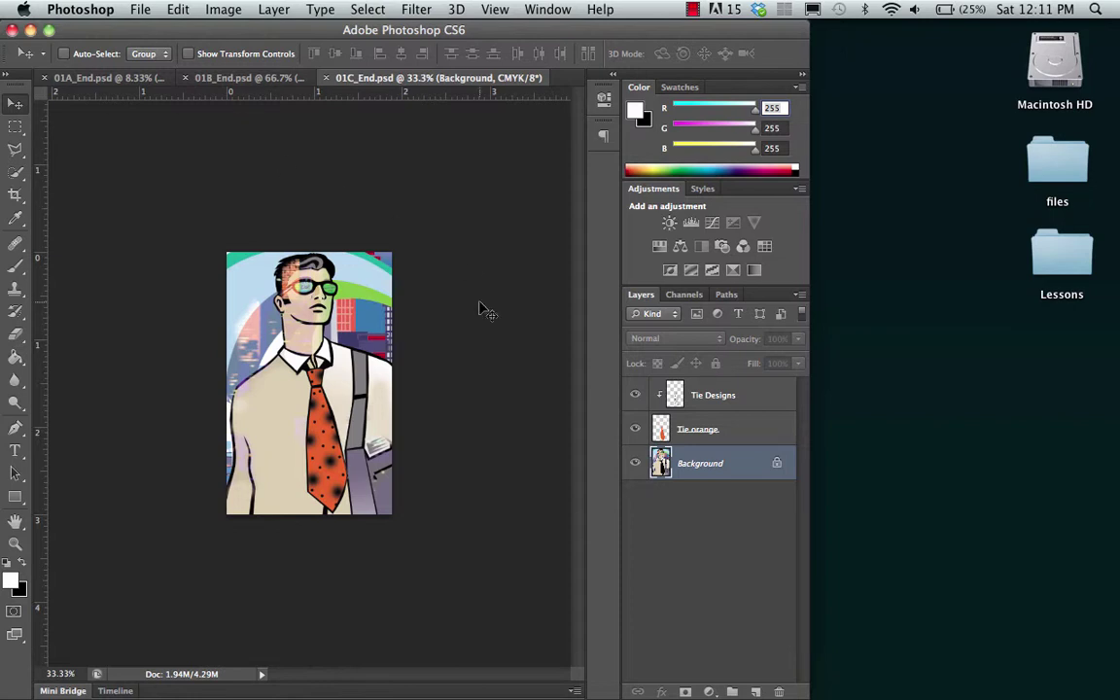
click(547, 9)
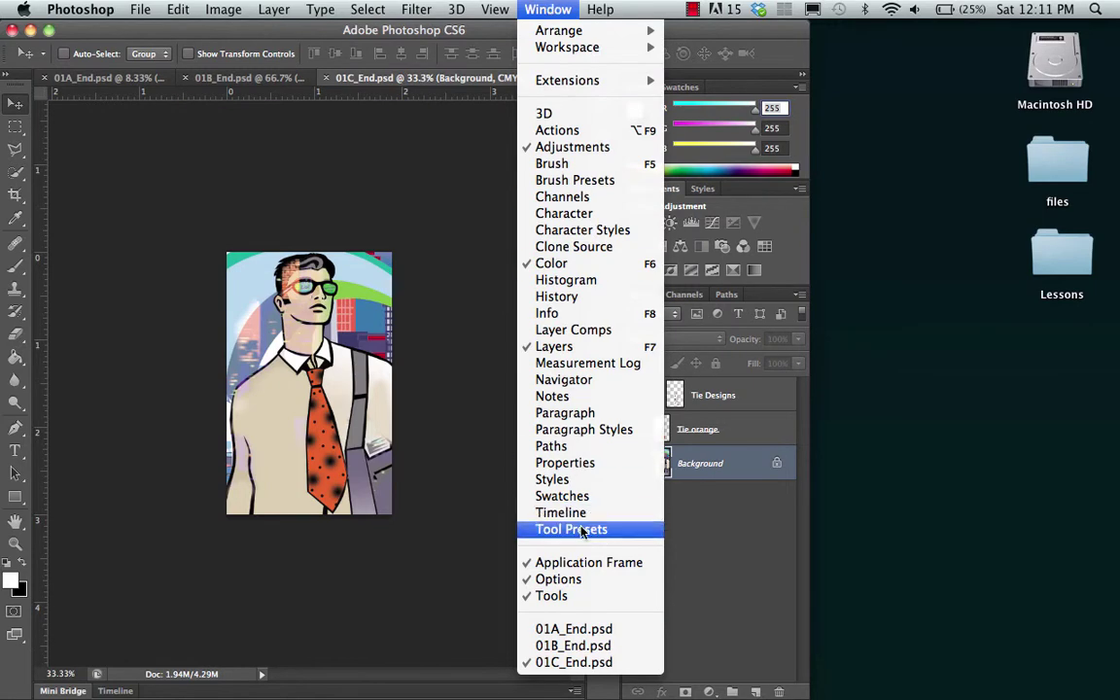
click(586, 562)
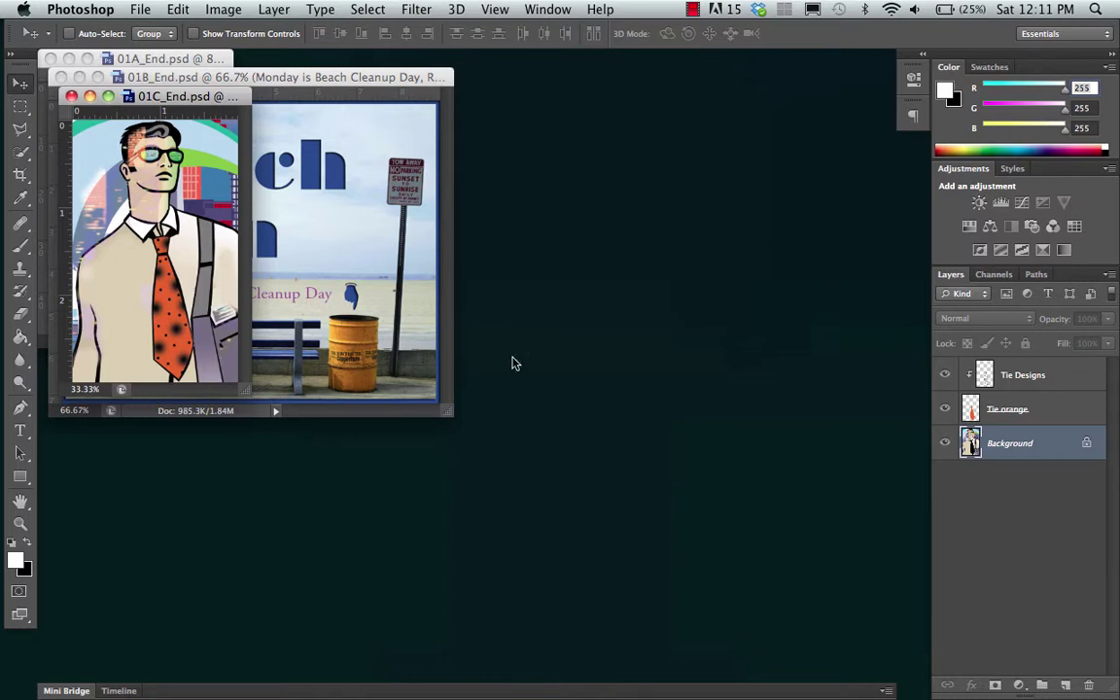
- Drag the Lessons desktop folder toward the screen centre, then bring Photoshop back to the front
click(683, 412)
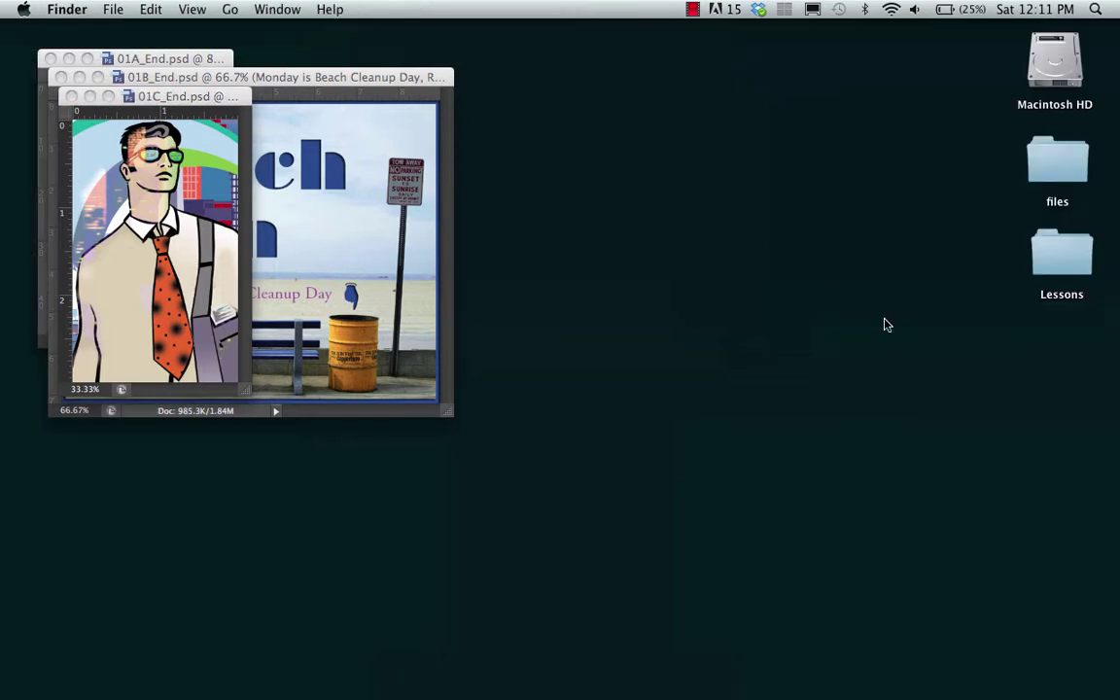
drag(1062, 251, 622, 250)
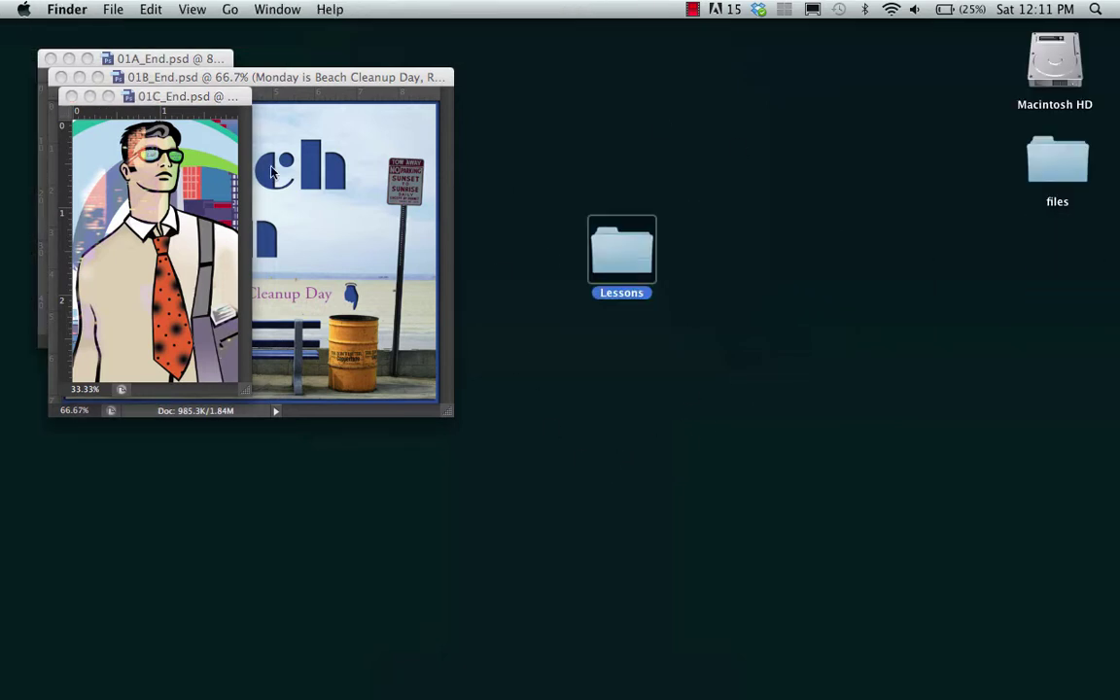
click(276, 86)
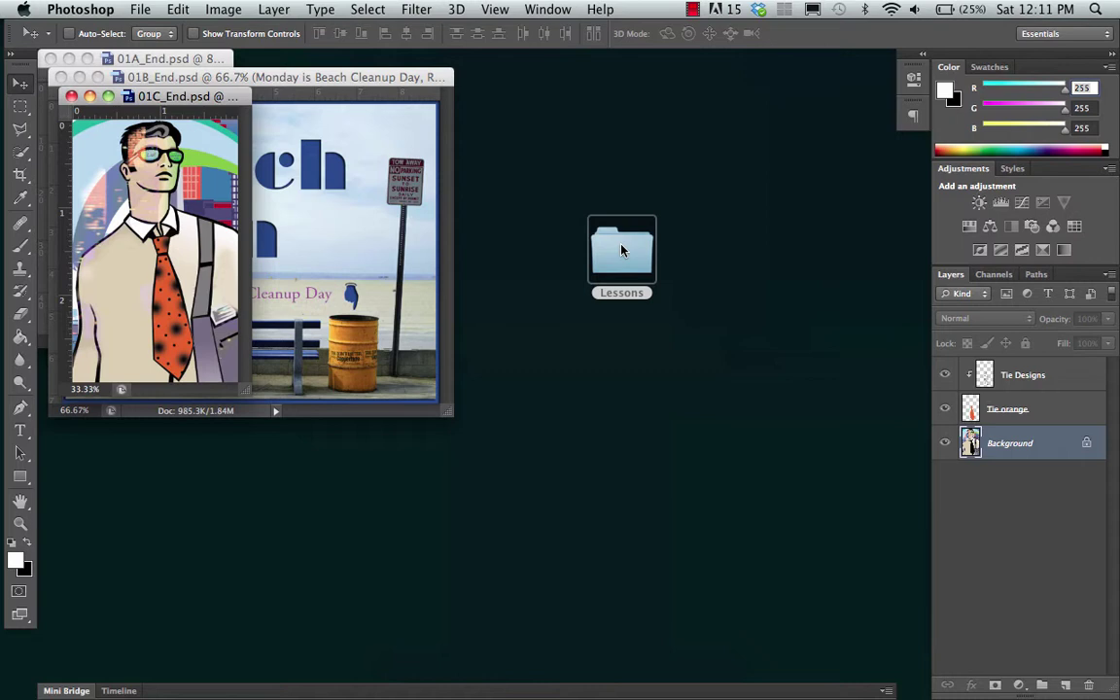
- Re-enable Window > Application Frame and stretch the frame to fill the full screen width
click(545, 8)
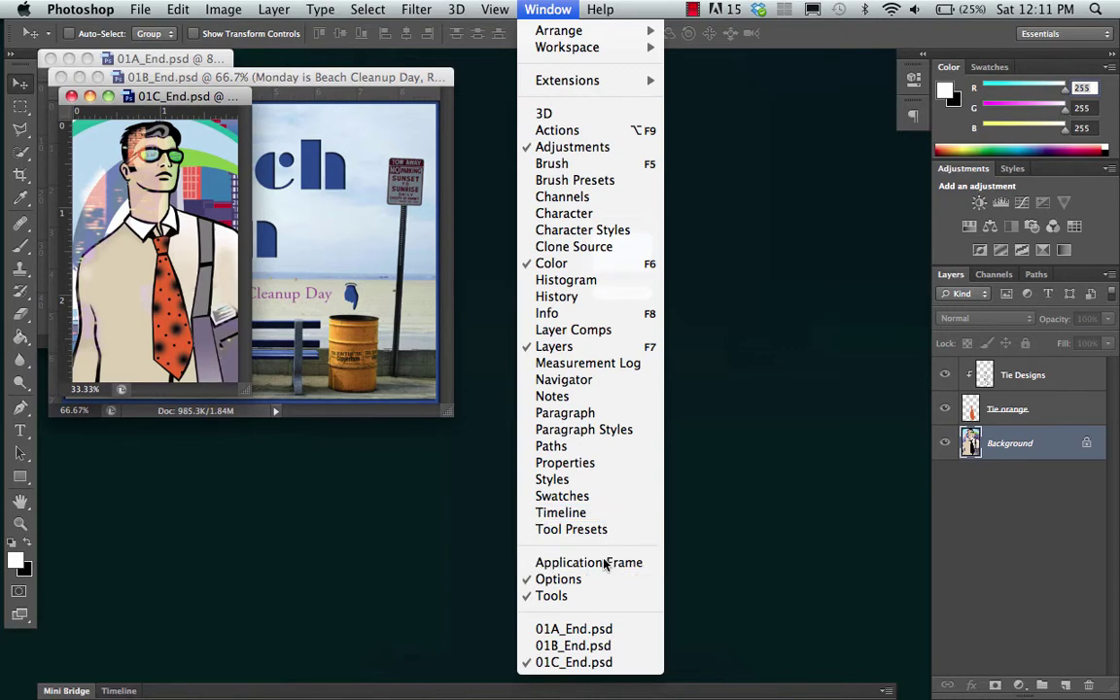
click(559, 562)
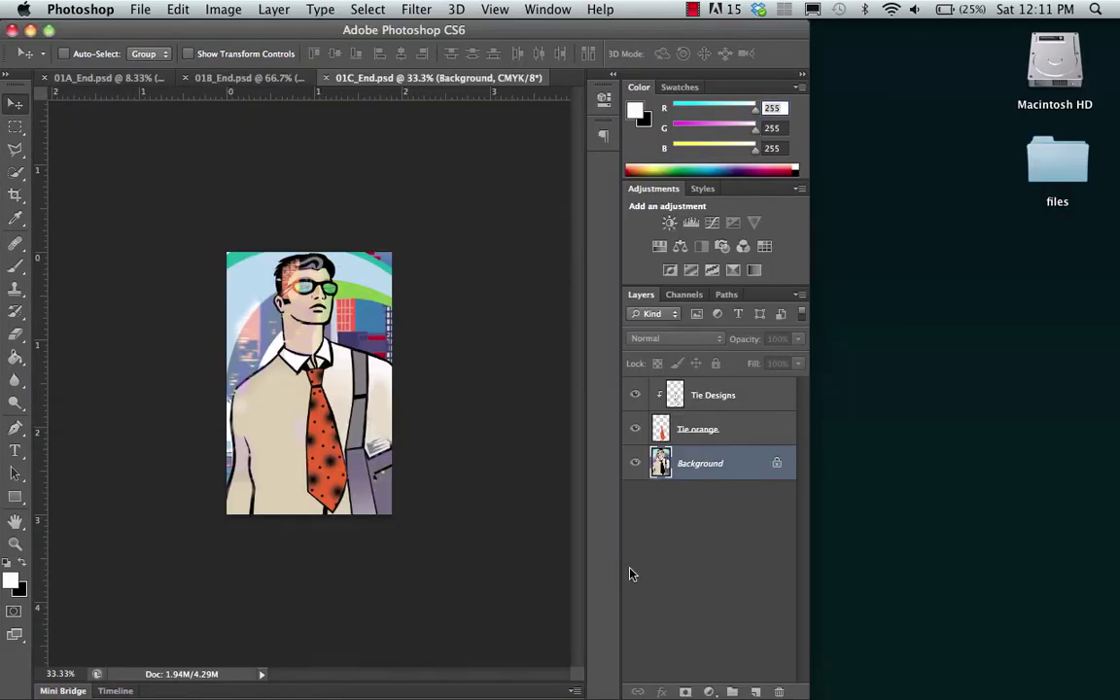
drag(810, 600, 1119, 605)
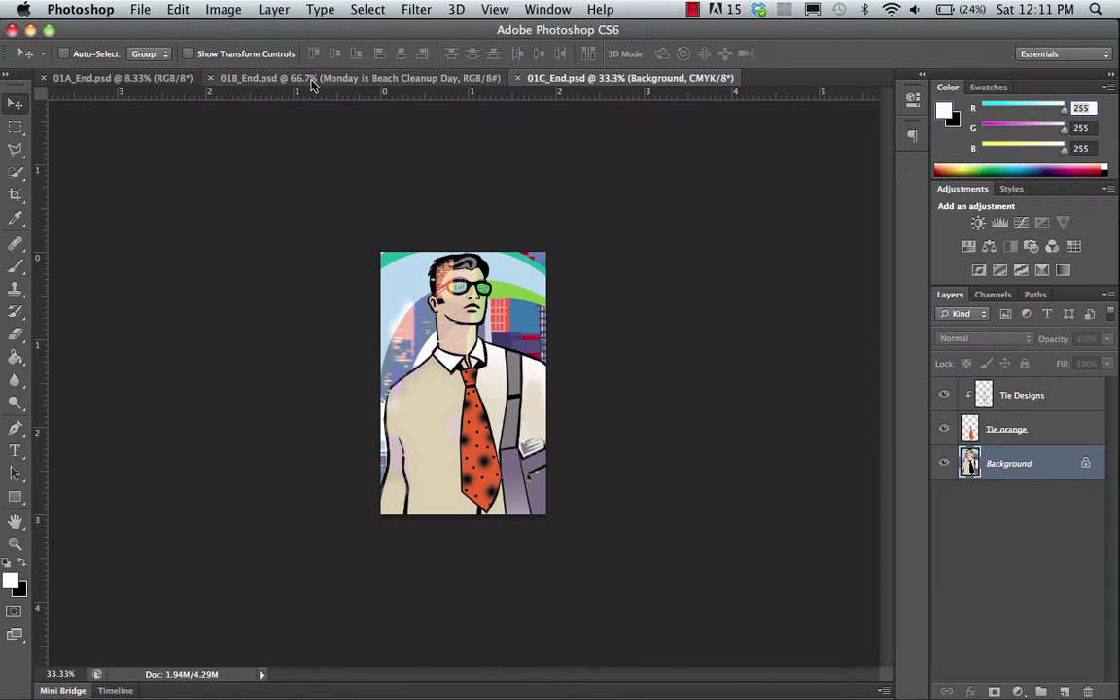
click(80, 9)
- Test then keep Open Documents as Tabs and Floating Document Window Docking enabled, and close Interface preferences
mouse_move(156, 63)
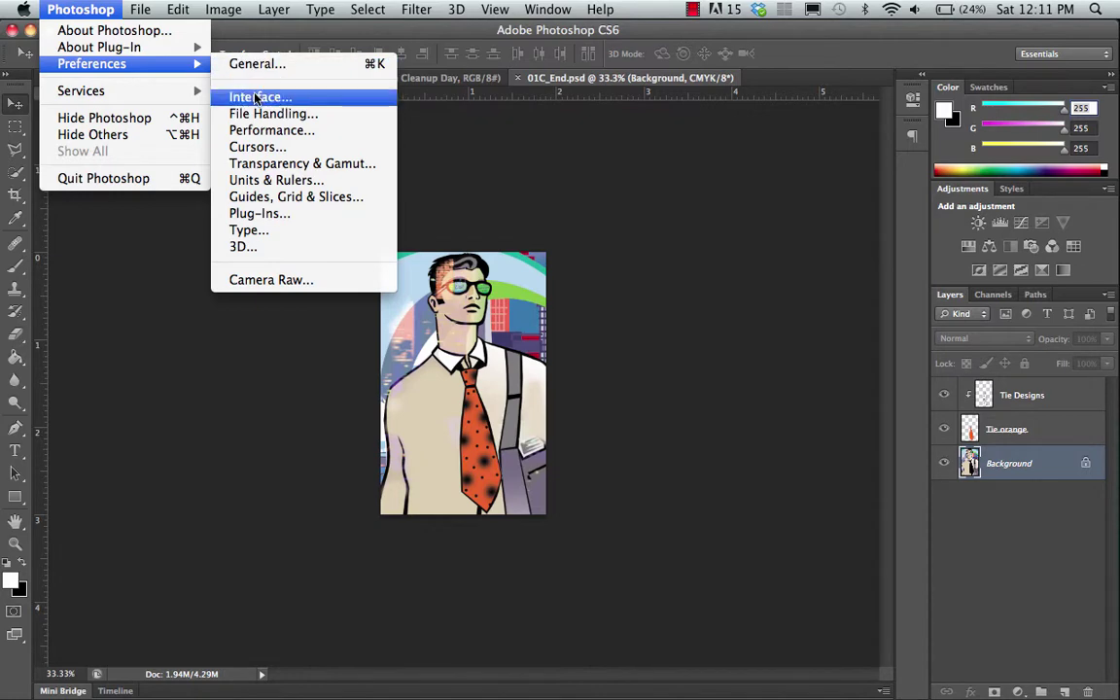
click(259, 97)
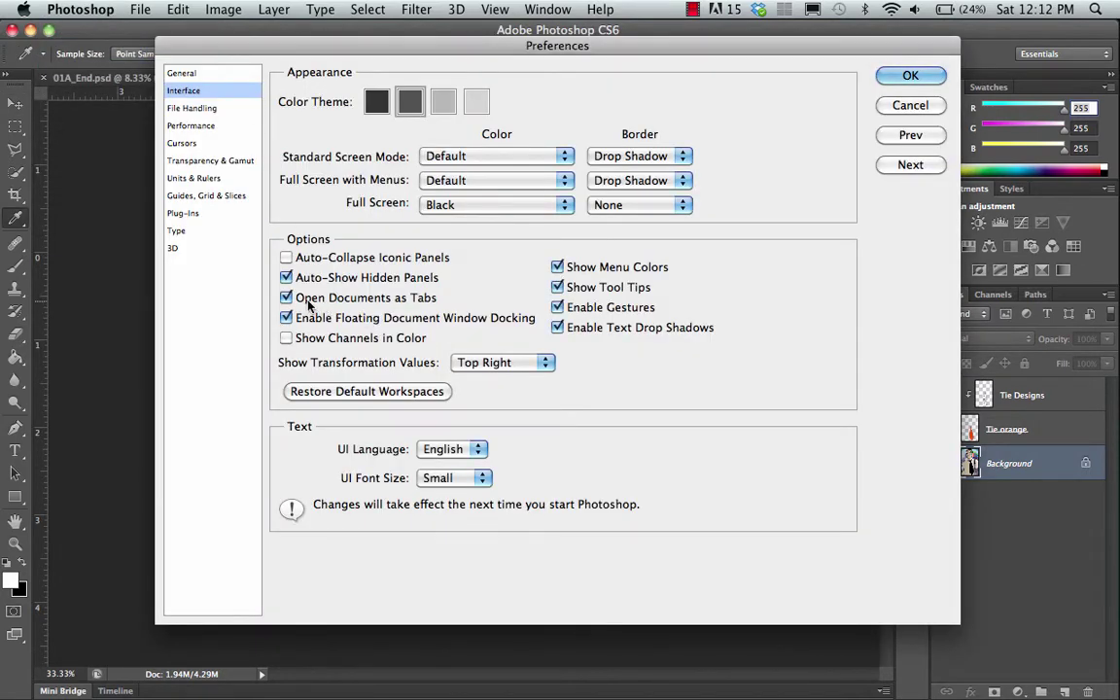
click(287, 299)
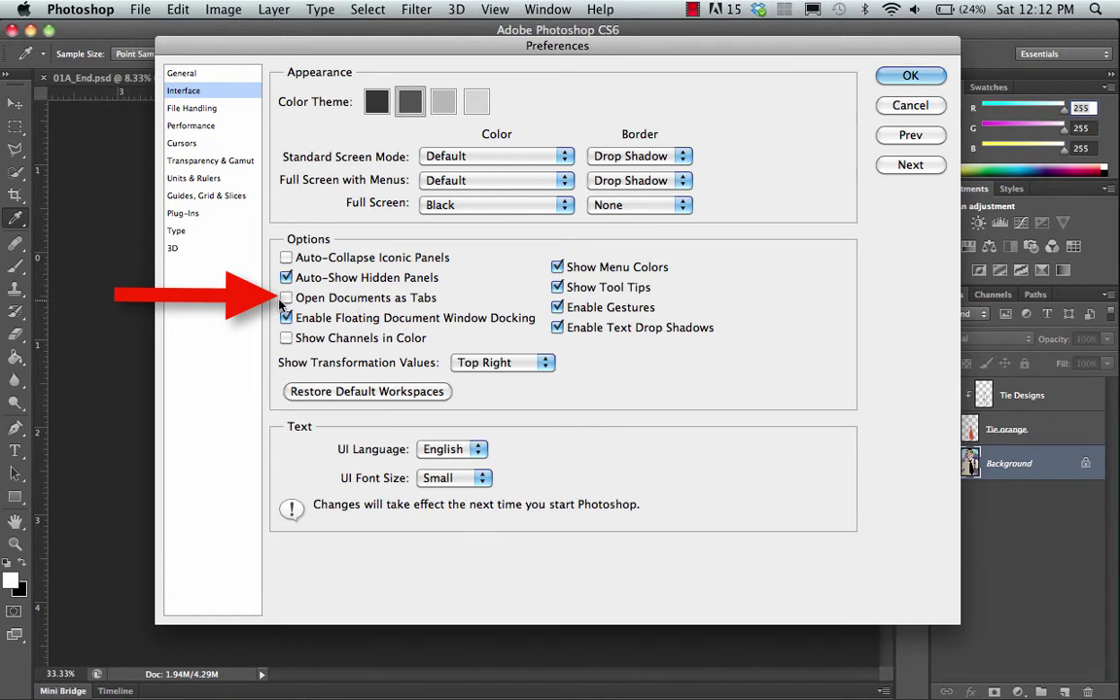
click(286, 297)
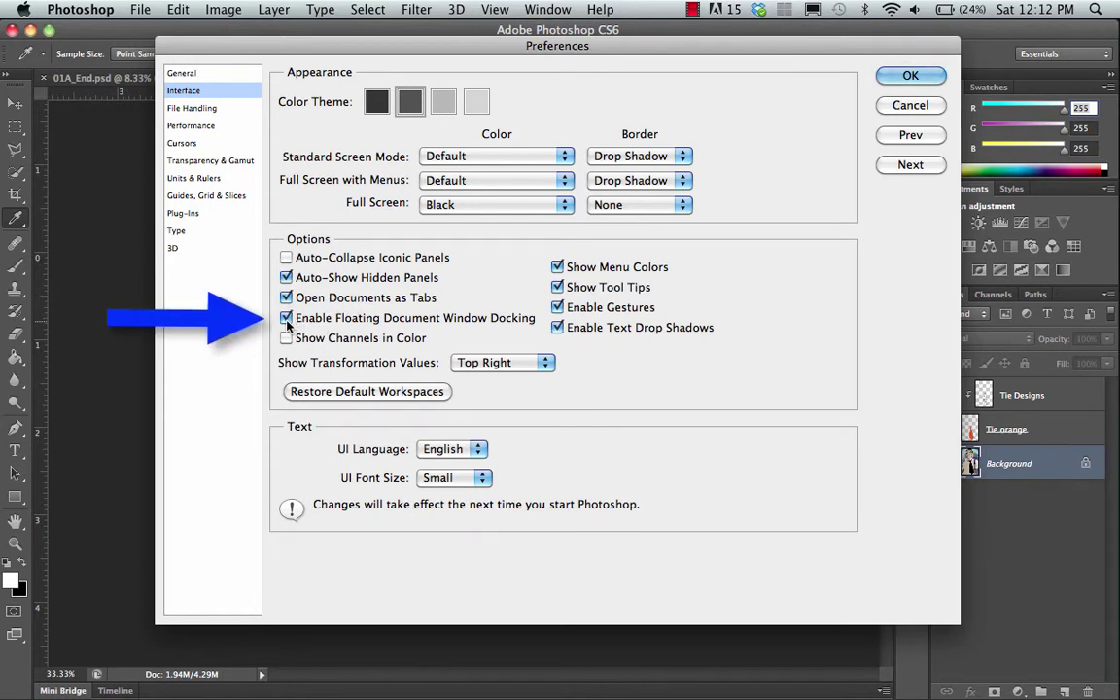
click(287, 321)
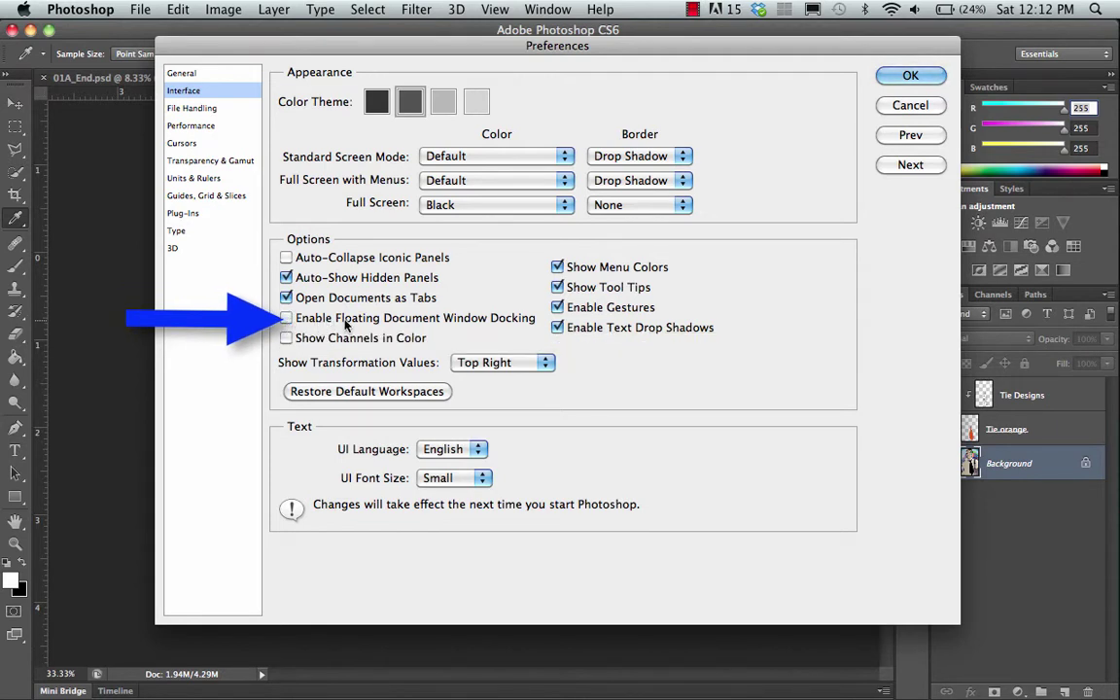
click(286, 319)
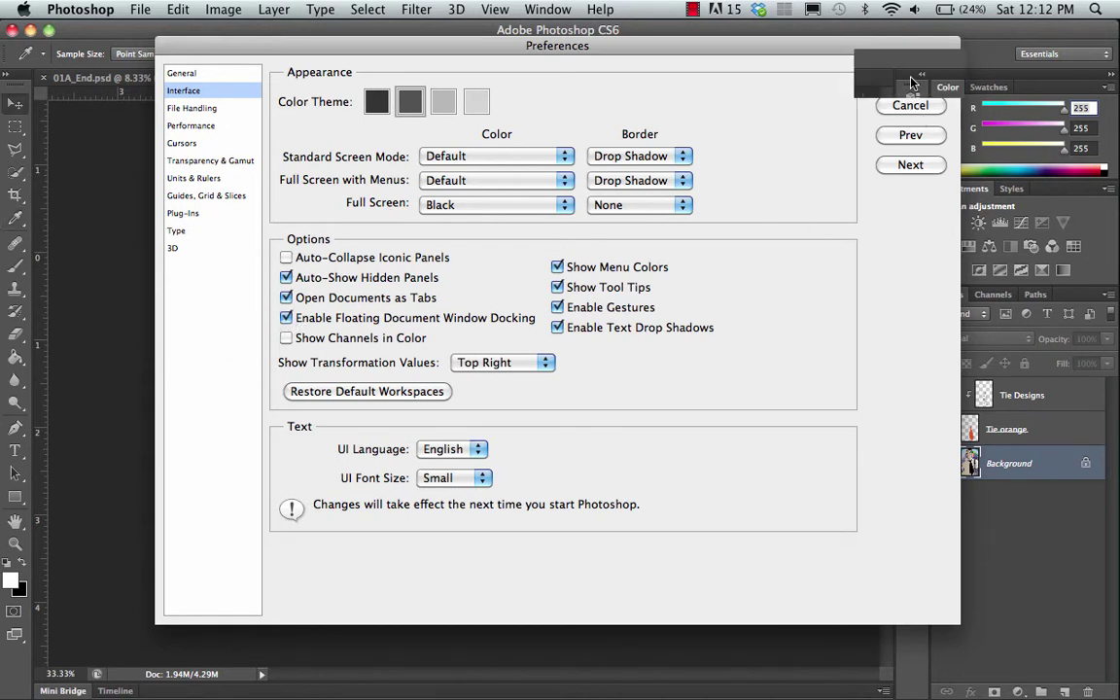
click(910, 77)
key(v)
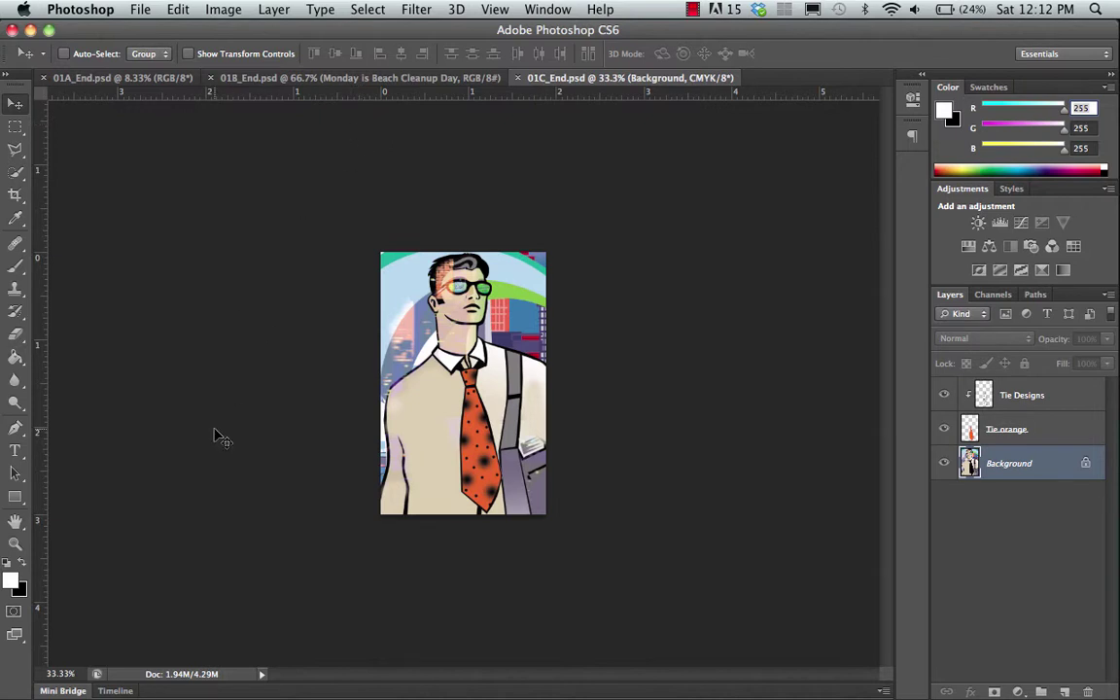
- Check the 01B, 01A and 01C documents, then switch to Full Screen Mode With Menu Bar
click(331, 77)
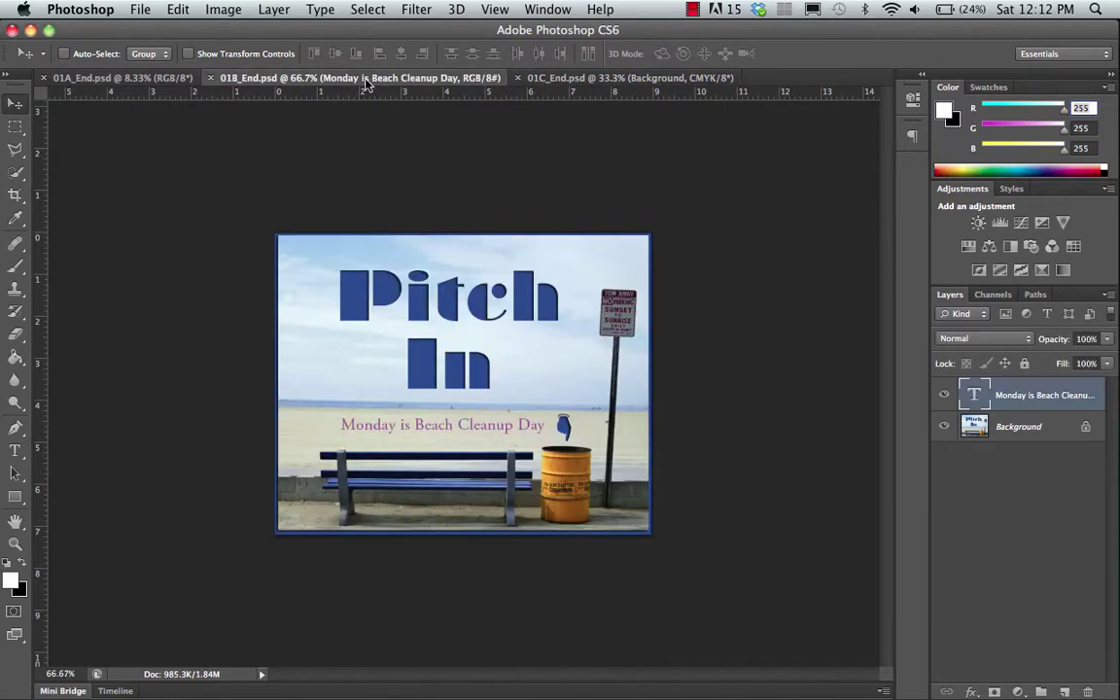
click(158, 84)
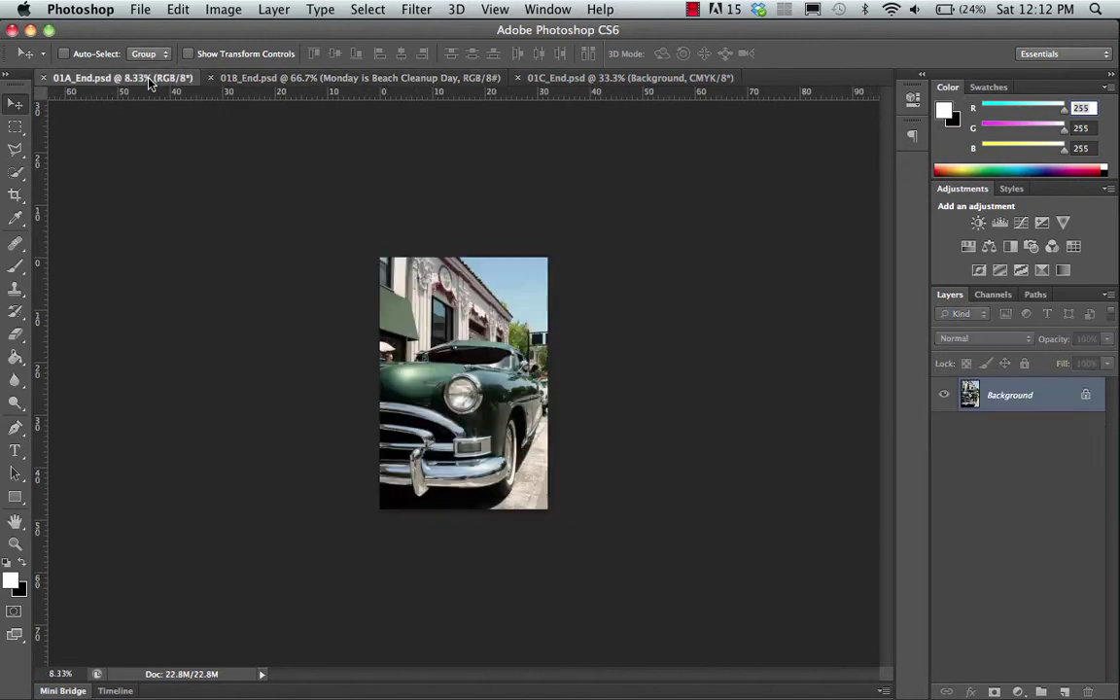
click(570, 84)
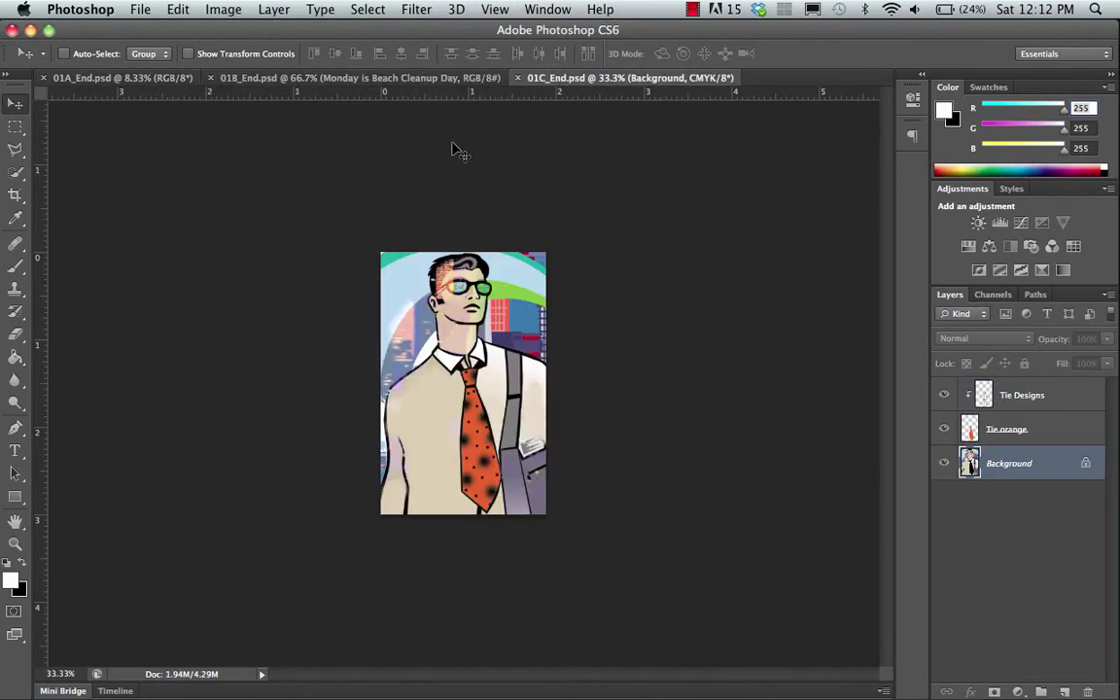
click(15, 635)
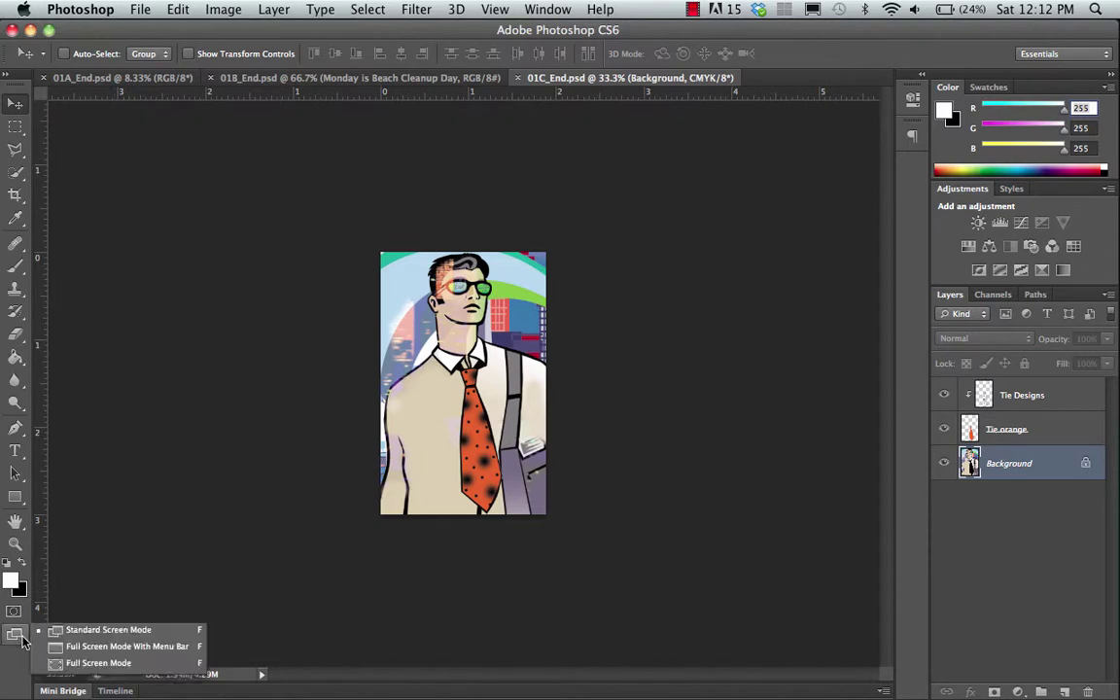
click(72, 649)
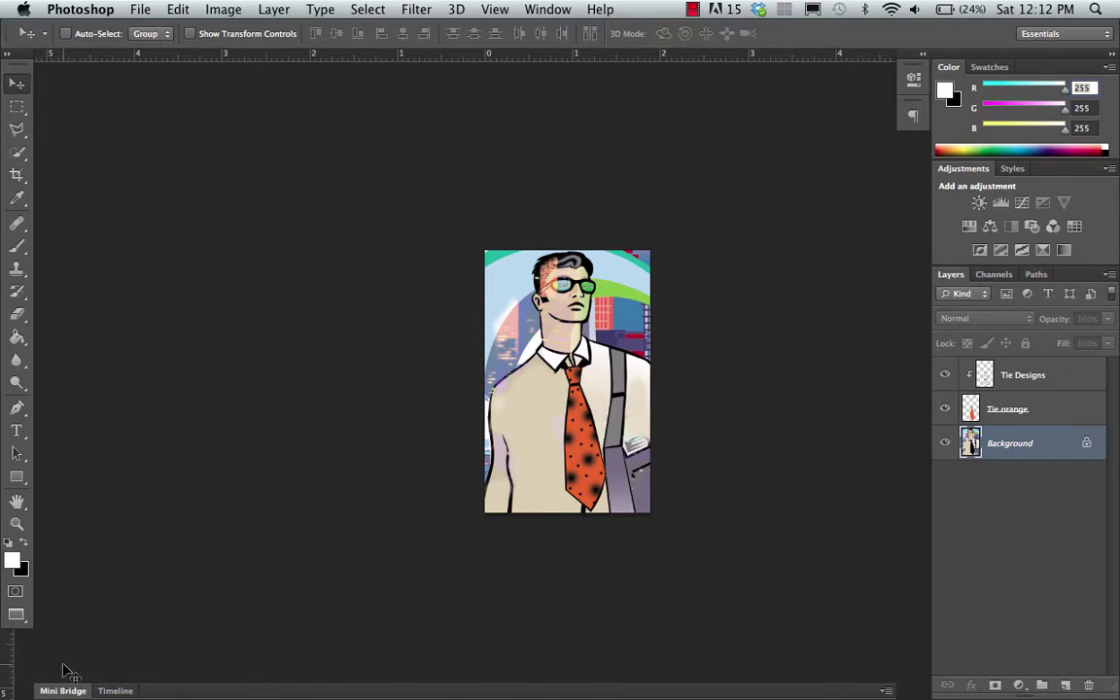
- Switch to plain Full Screen Mode and confirm, showing the tie illustration on black
click(19, 615)
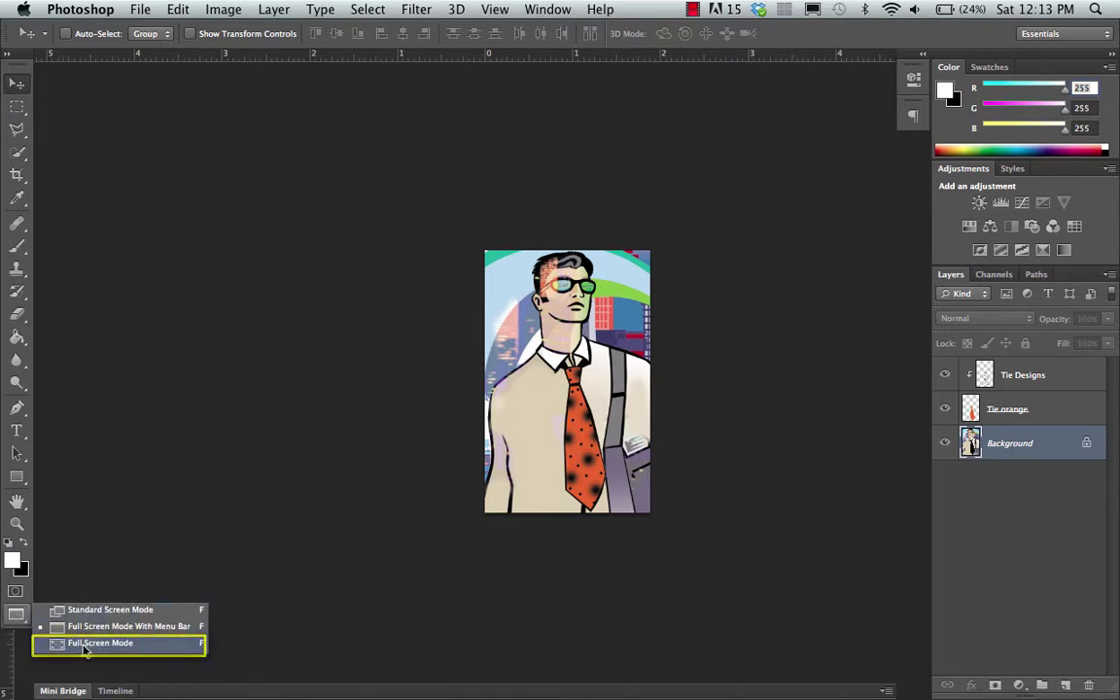
click(87, 642)
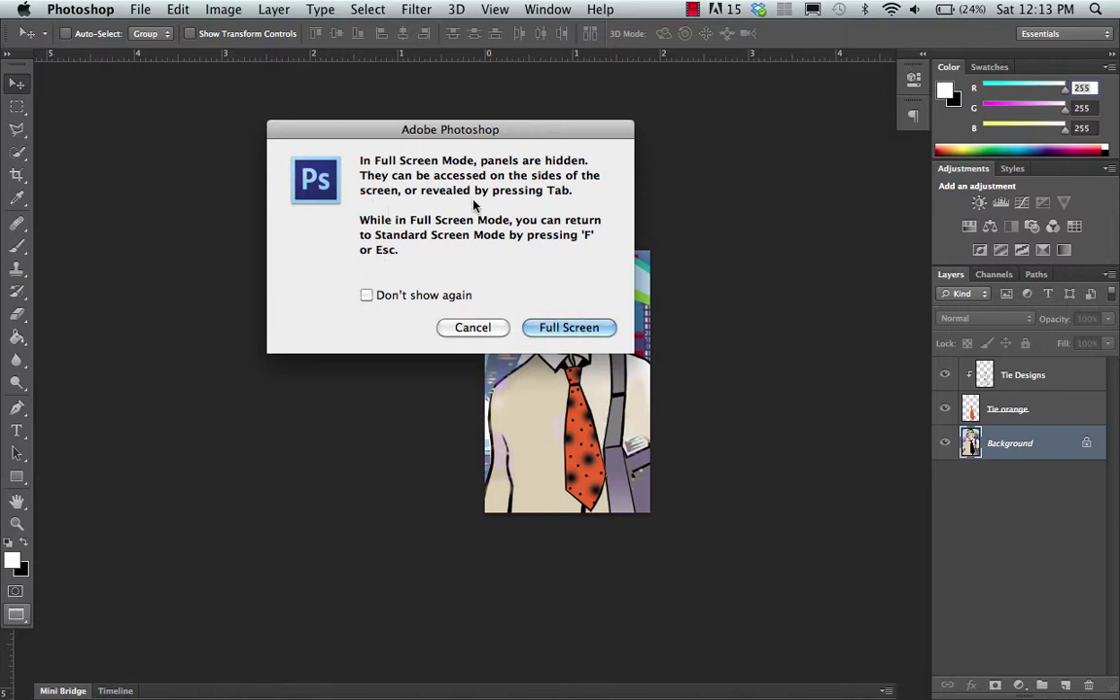
mouse_move(2, 420)
click(541, 329)
- Reveal the hidden Tools panel and switch back to Standard Screen Mode
click(342, 463)
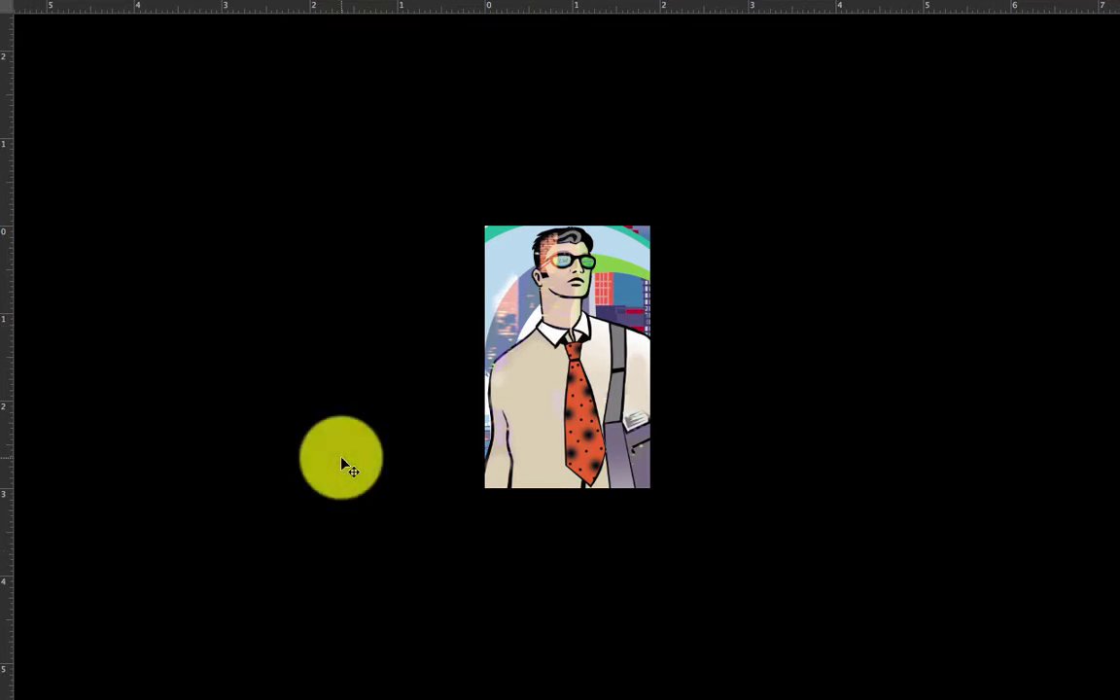
mouse_move(3, 589)
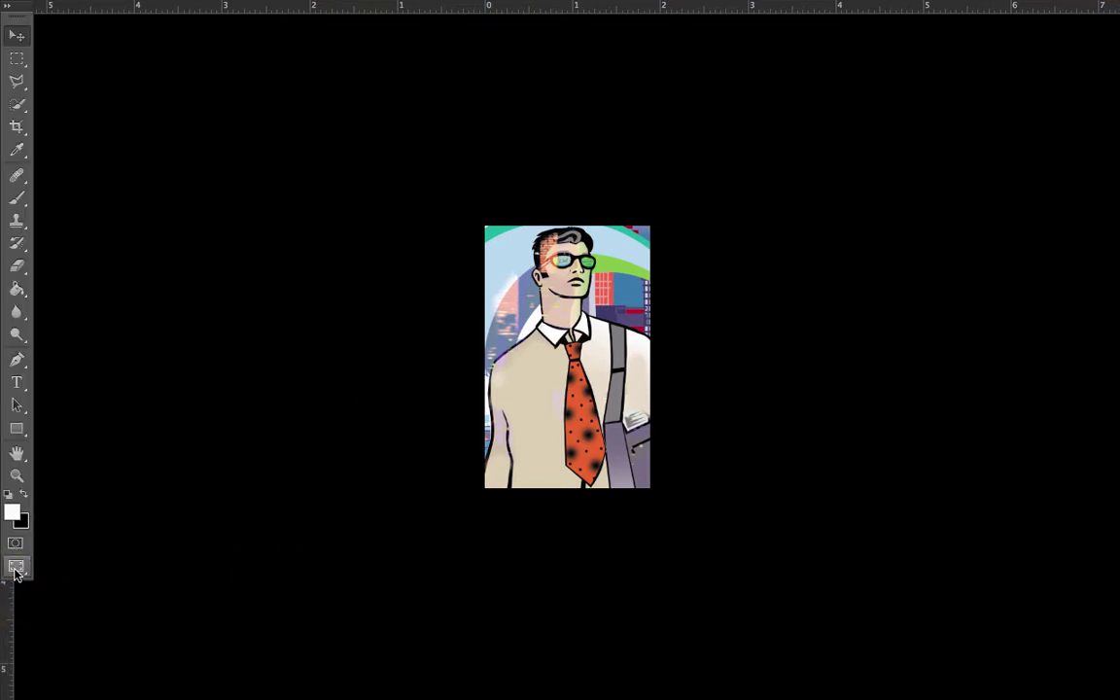
click(15, 571)
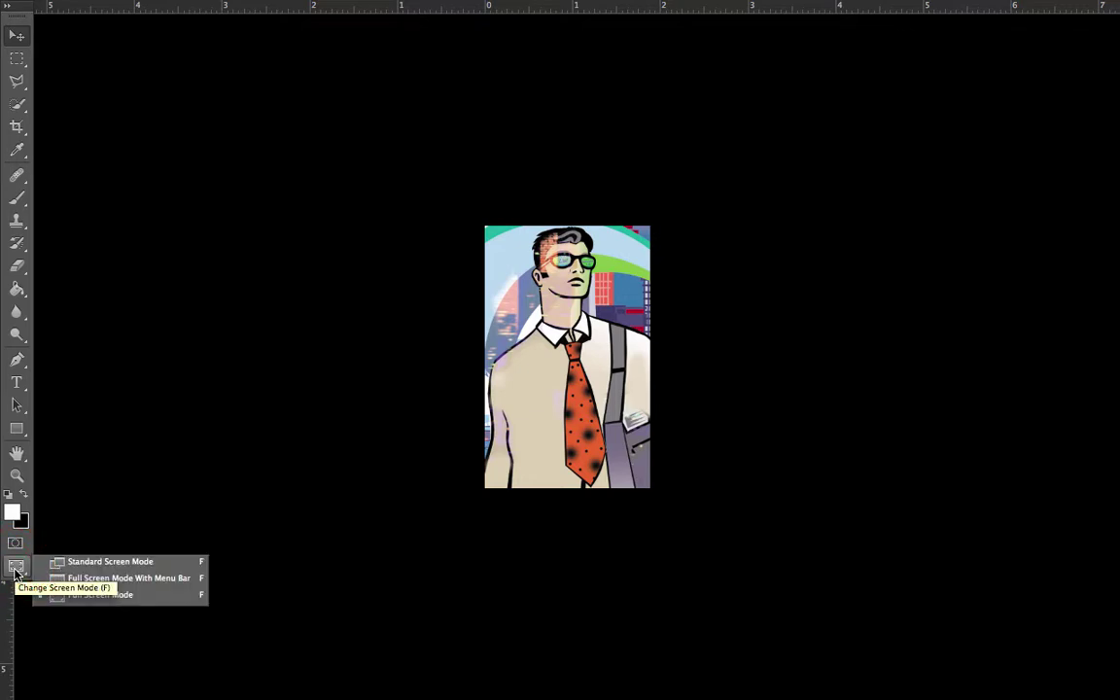
click(83, 565)
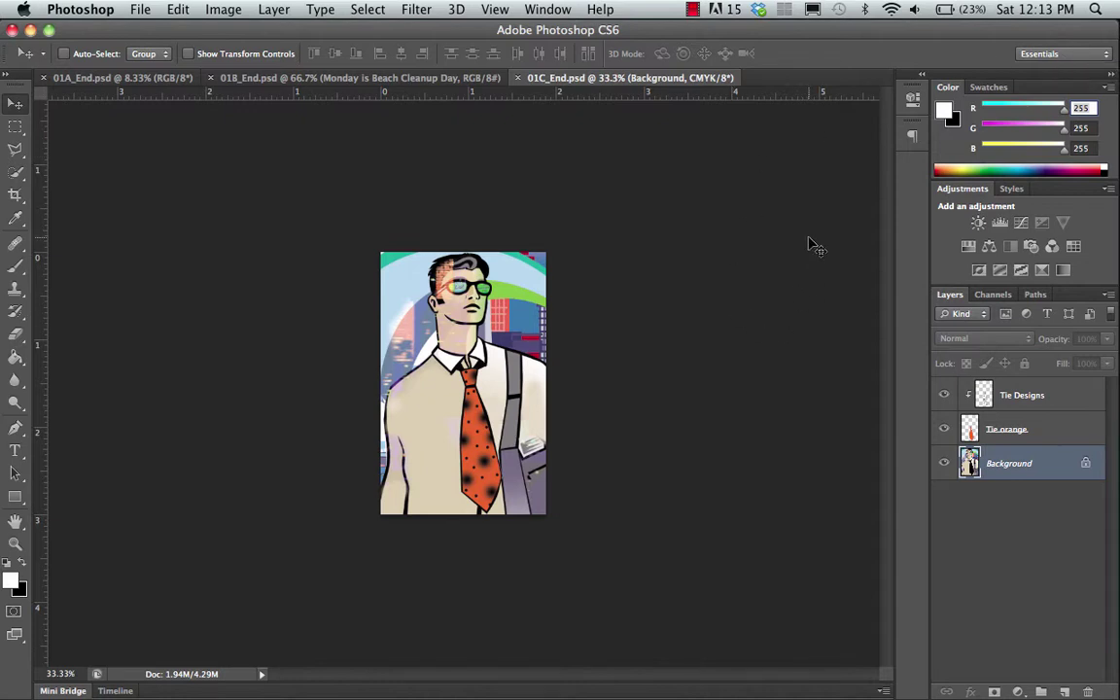
- Choose the 3D workspace from the workspace switcher
click(1049, 56)
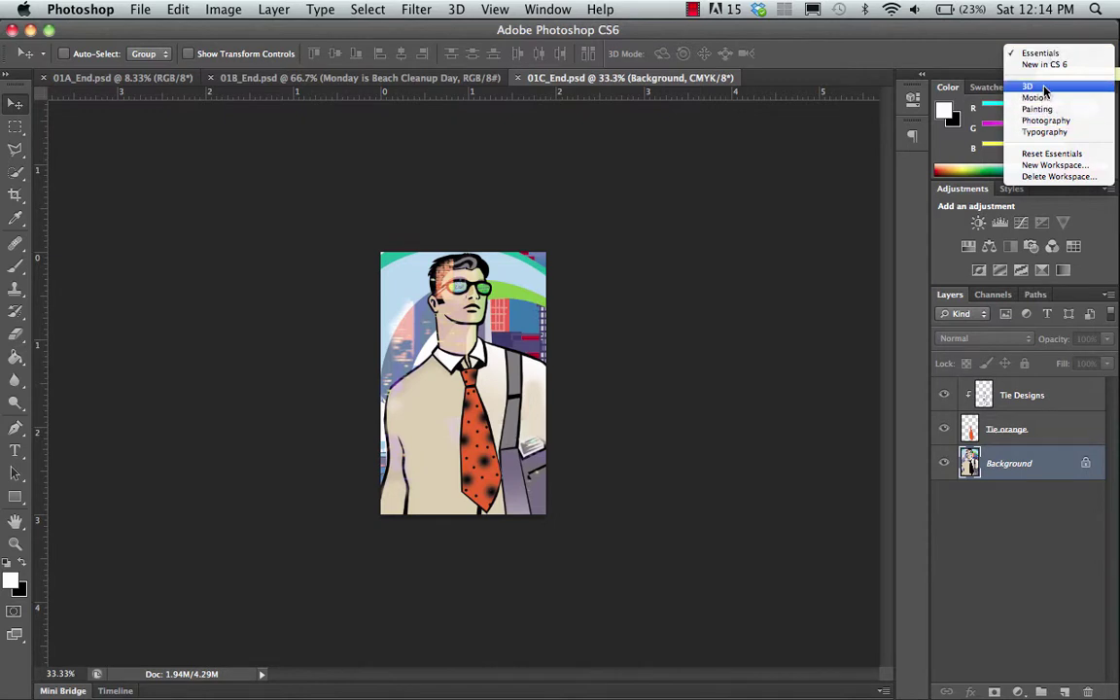
click(1044, 87)
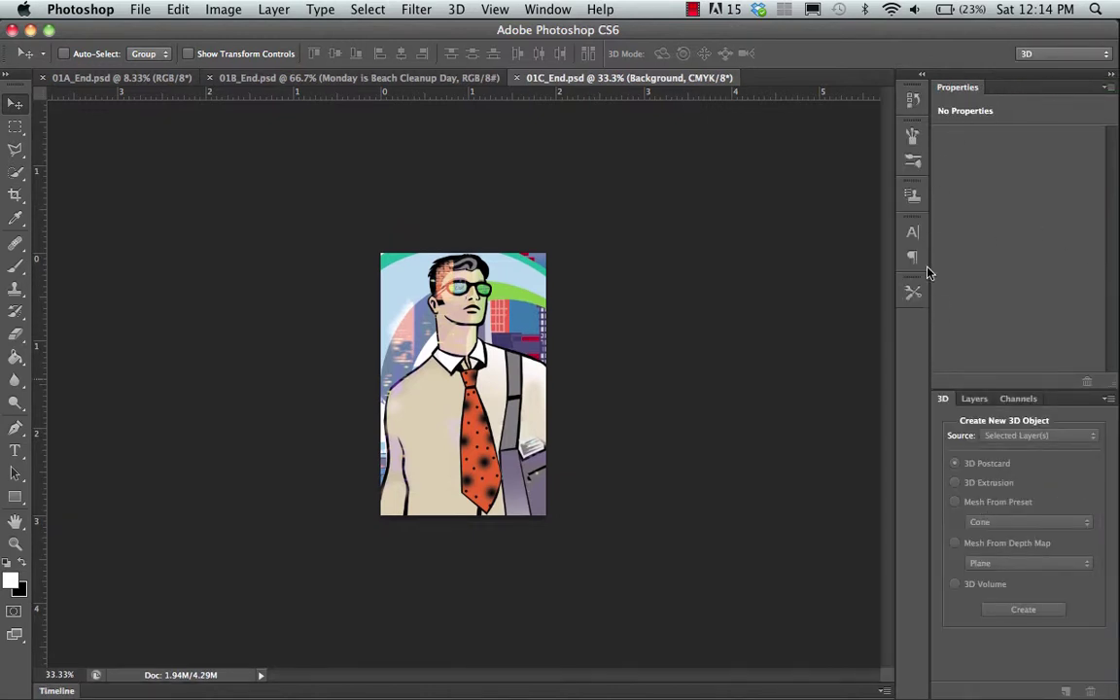
- Try the Photography workspace, then return to Essentials with its Color, Adjustments and Layers panels
click(1074, 54)
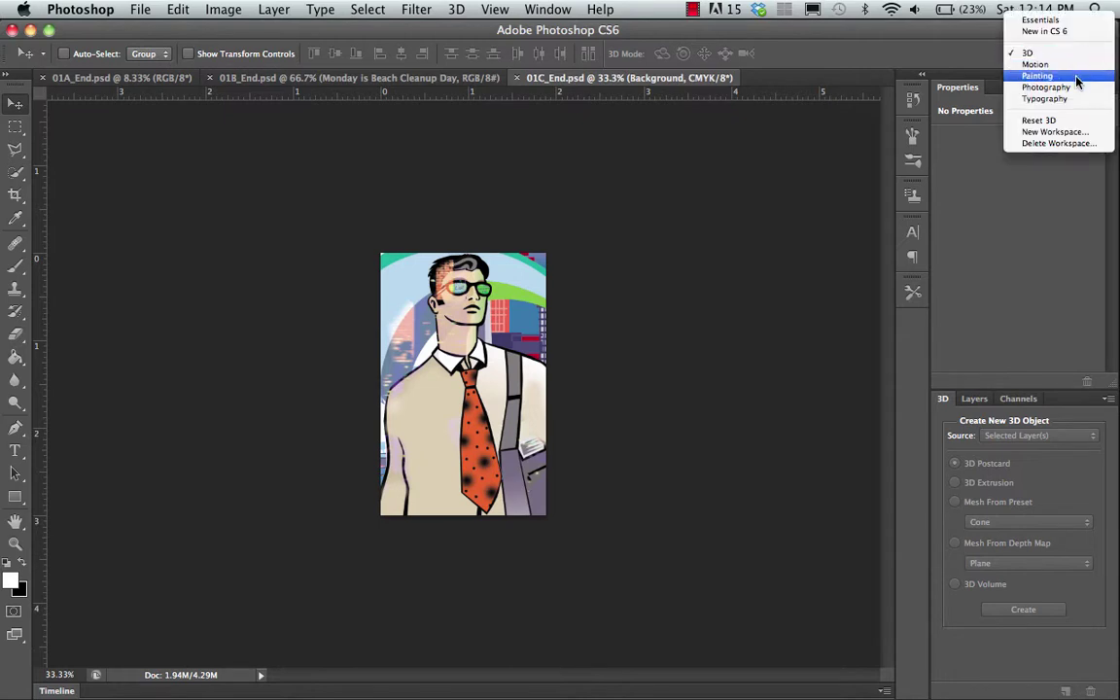
key(Escape)
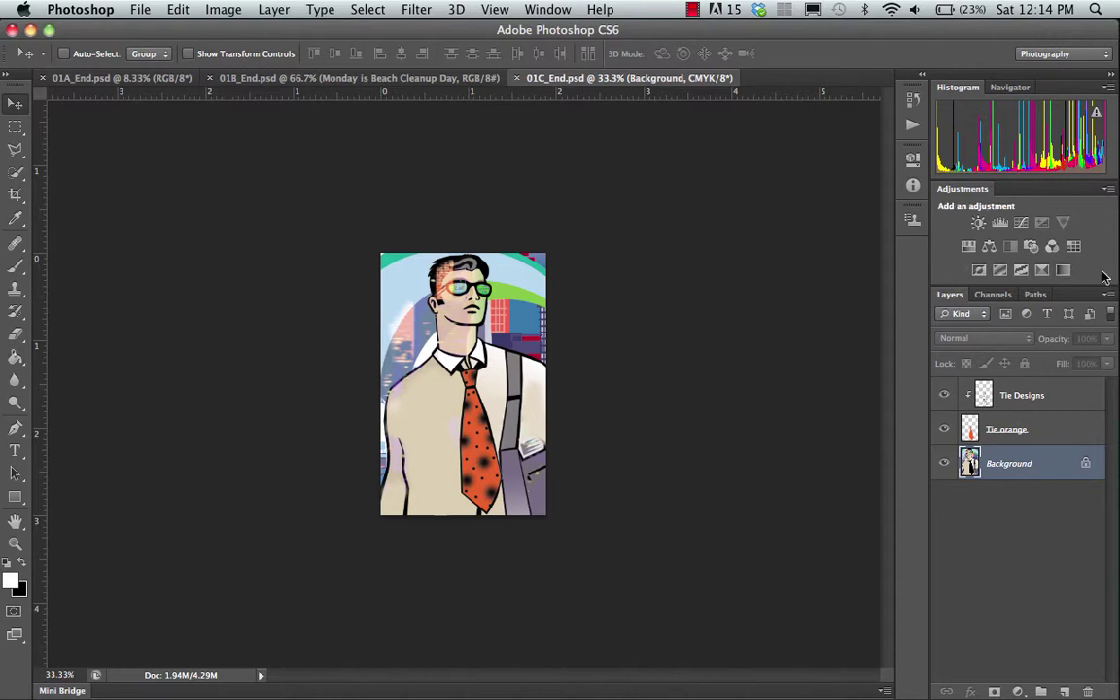
click(1060, 56)
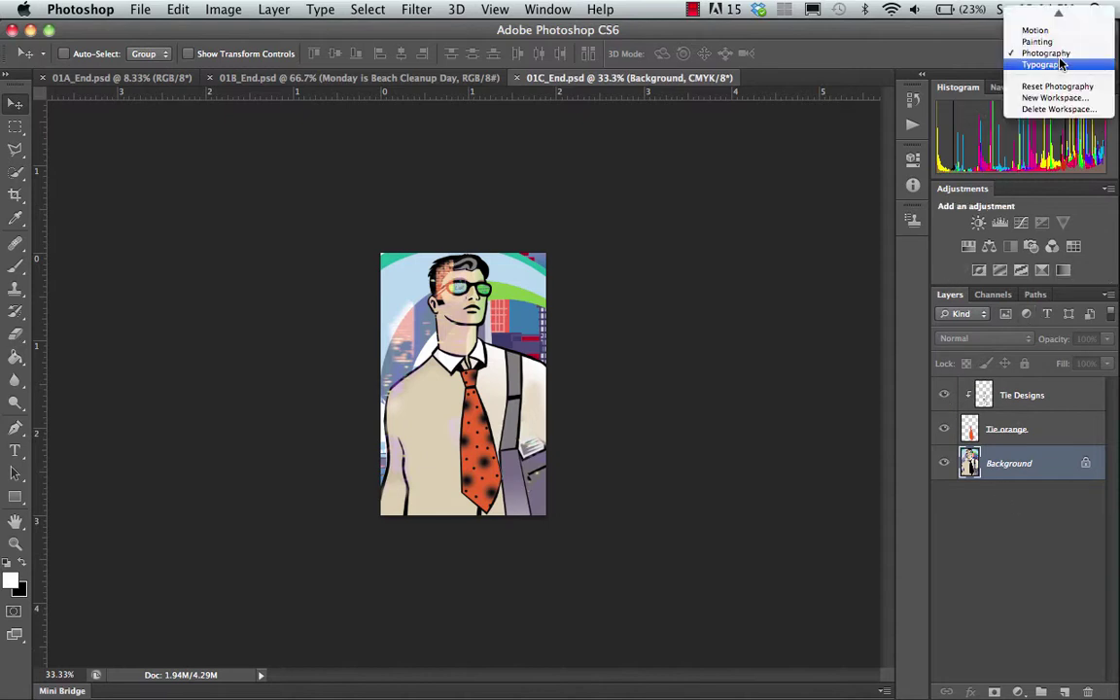
mouse_move(1058, 14)
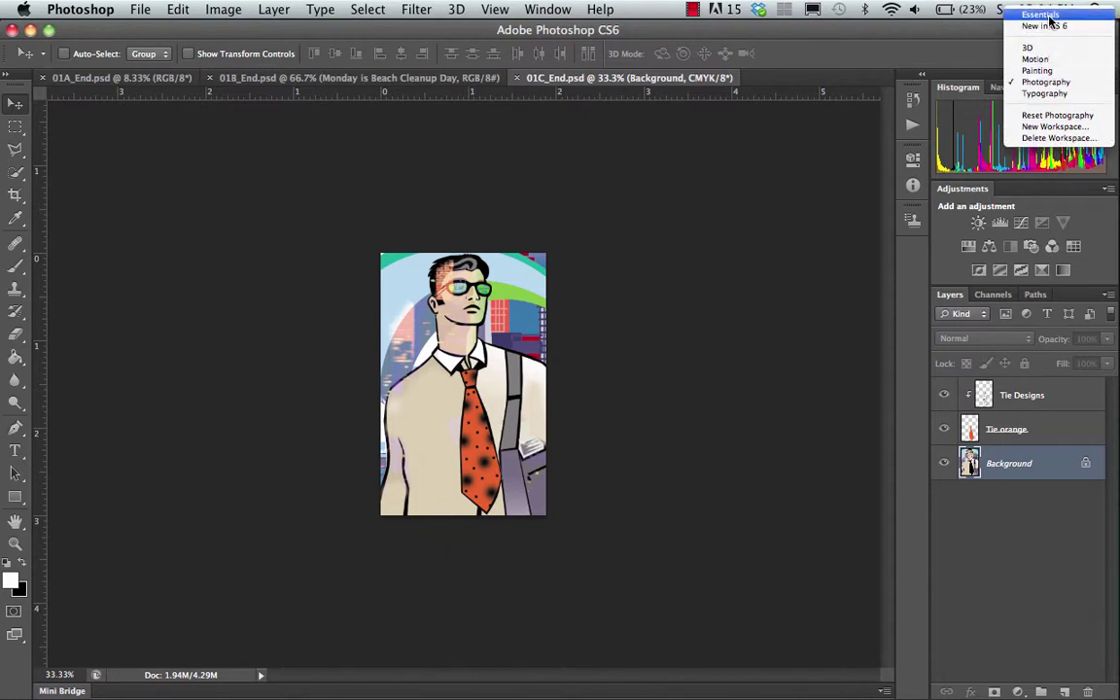
click(1048, 15)
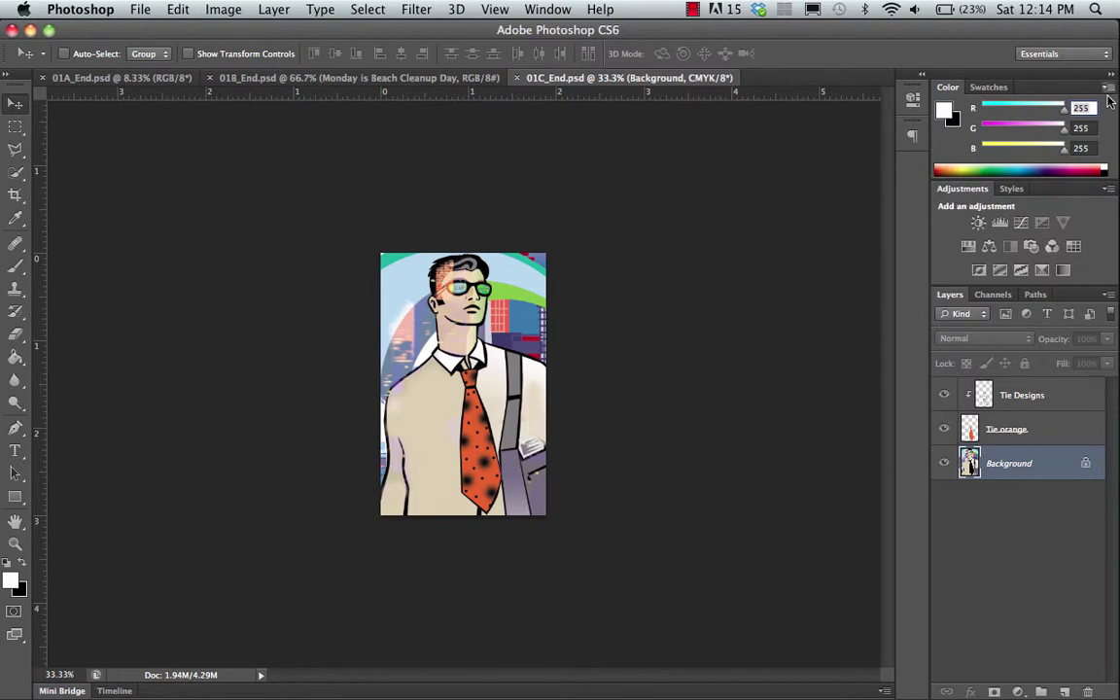
click(1092, 54)
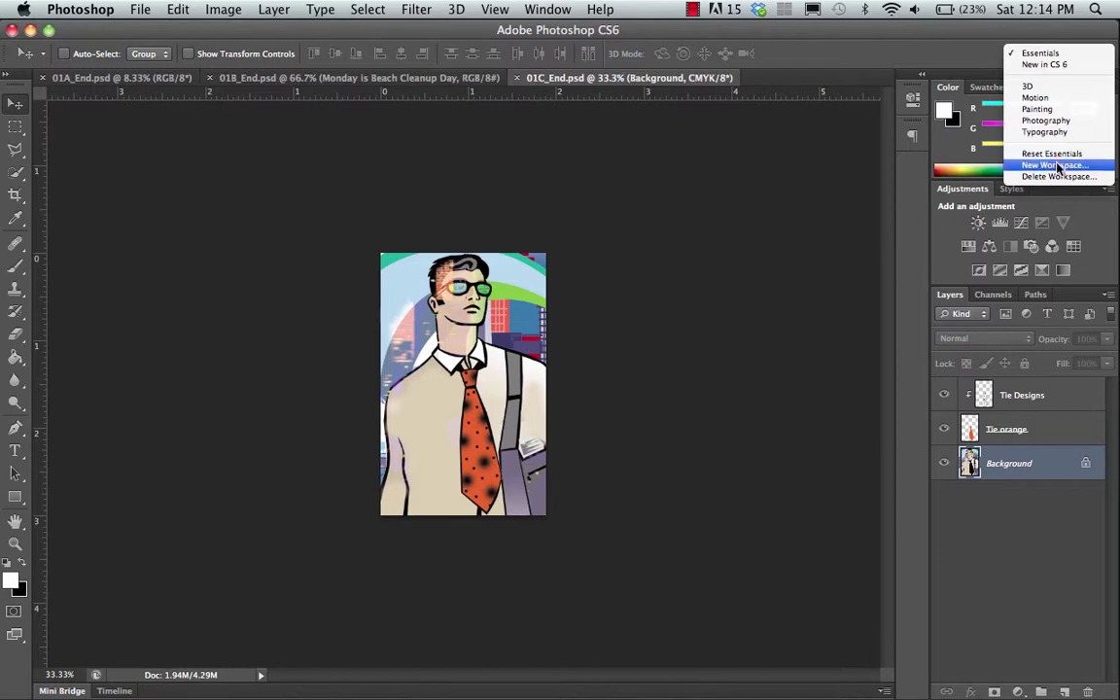
click(863, 185)
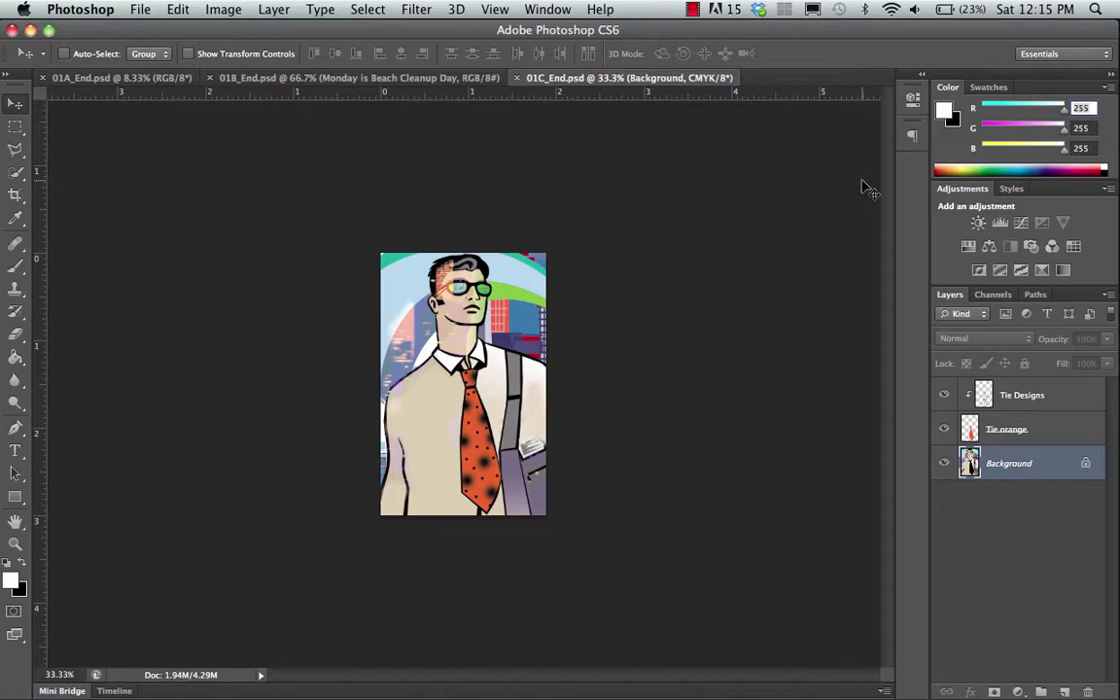